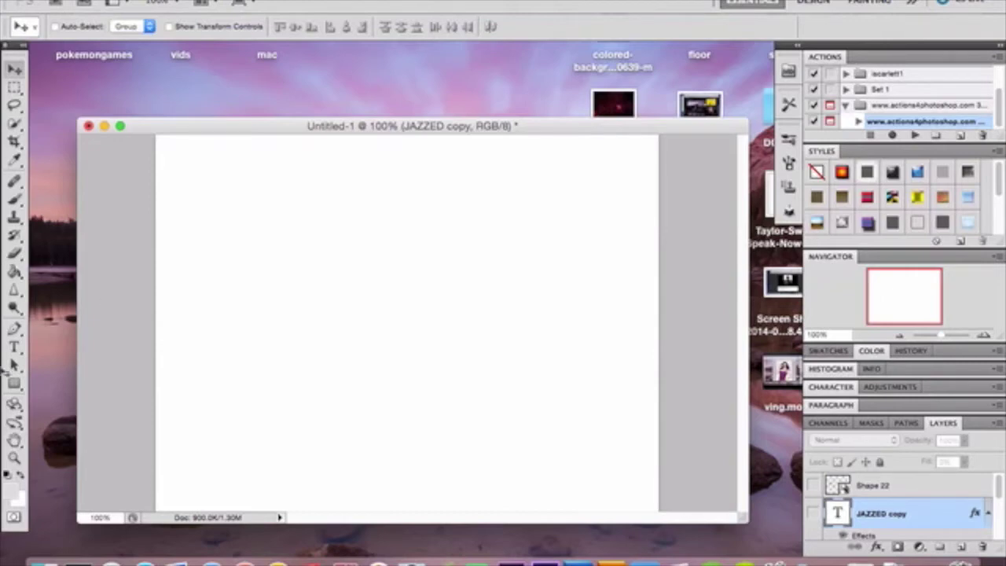
Review the JAZZED copy layer's stroke with its Melamine-wood-005 pattern fill, accept the style, and make the layer visible.
click(14, 348)
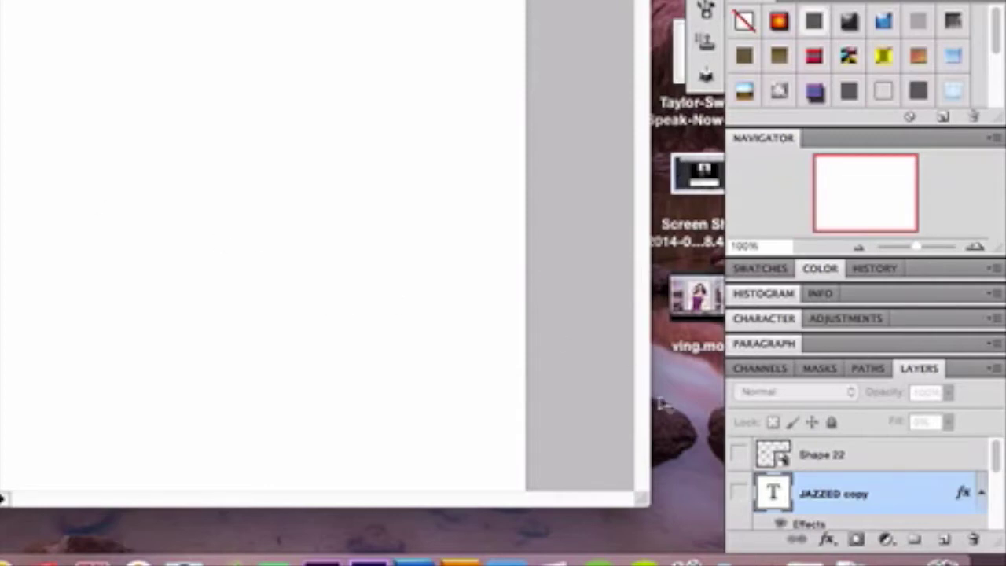
double_click(896, 503)
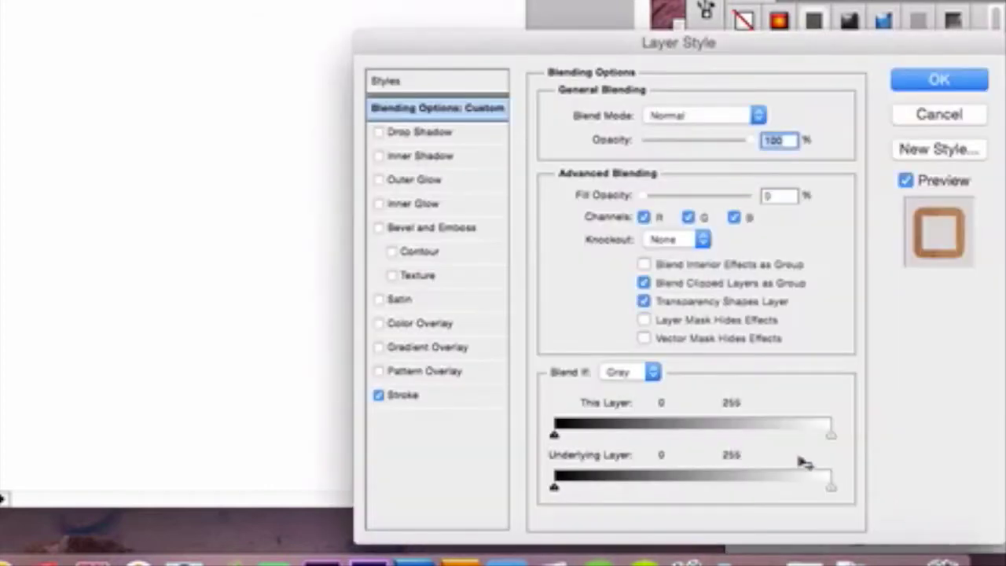
click(434, 403)
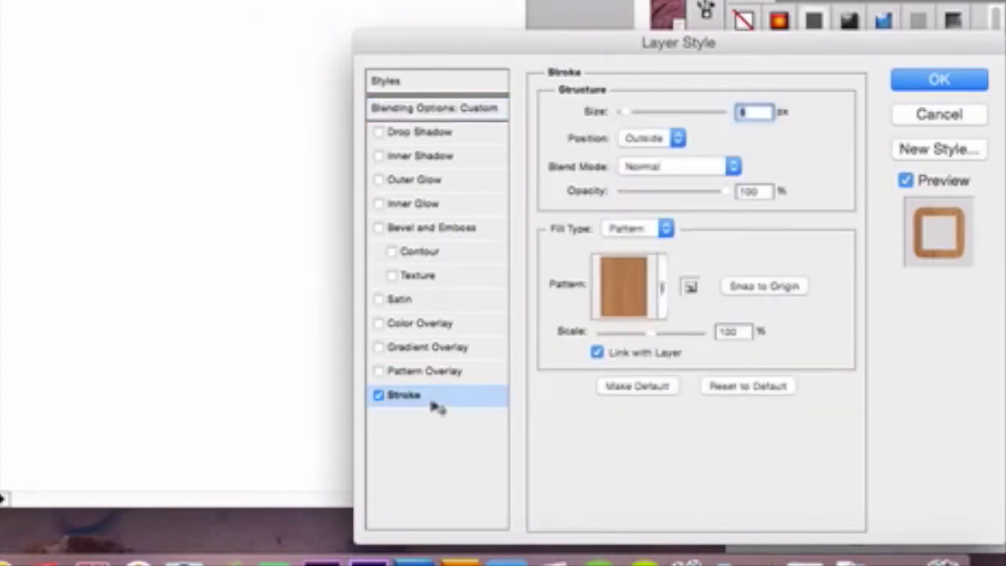
click(662, 290)
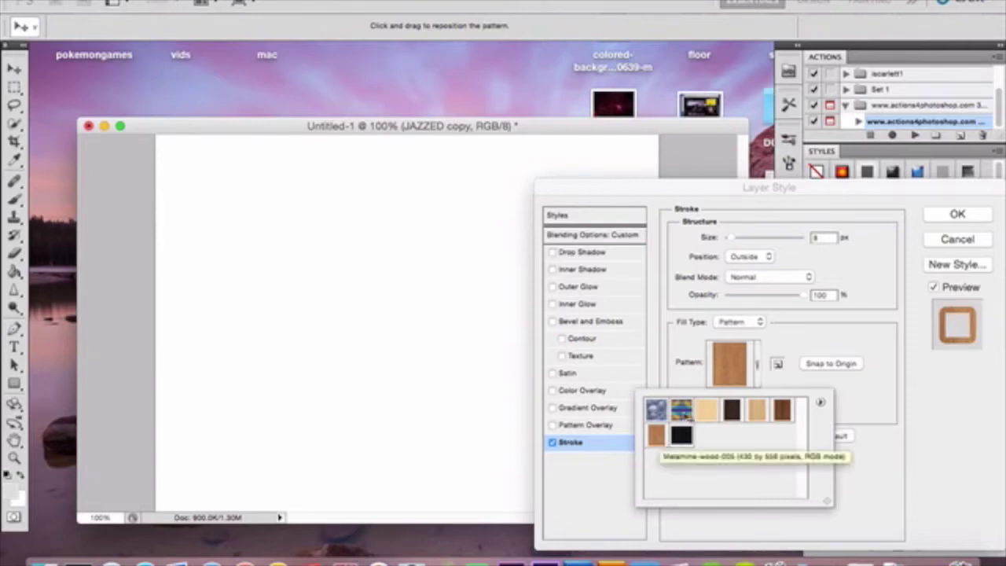
click(759, 371)
click(955, 216)
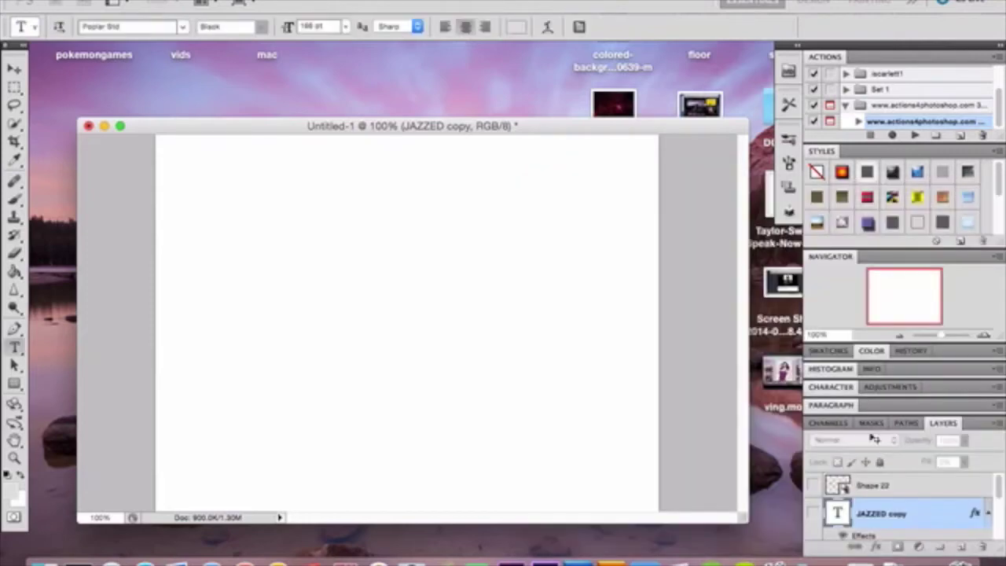
click(813, 512)
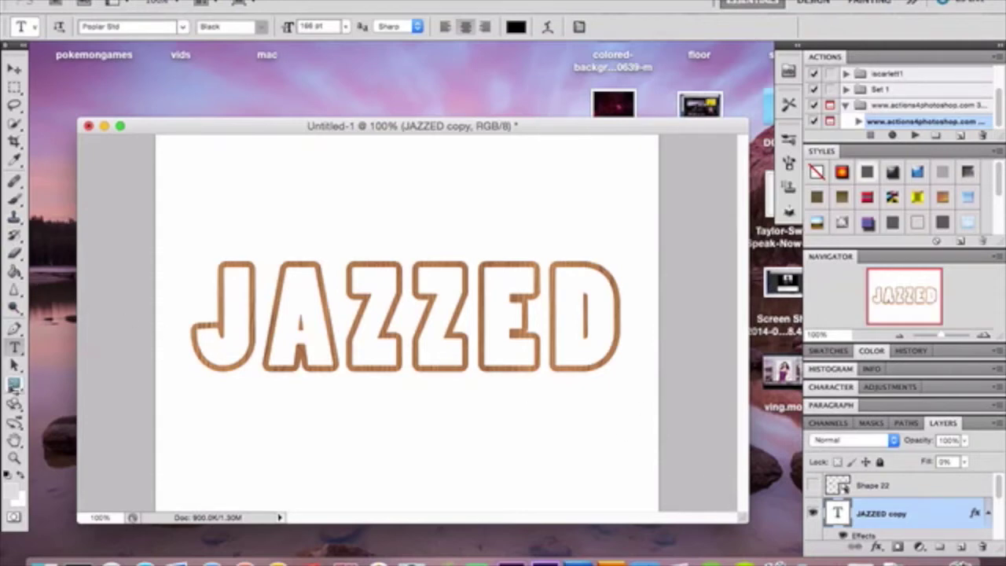
Draw a thin shelf across the upper stem of the letter J with the Rectangle tool.
click(15, 384)
click(36, 385)
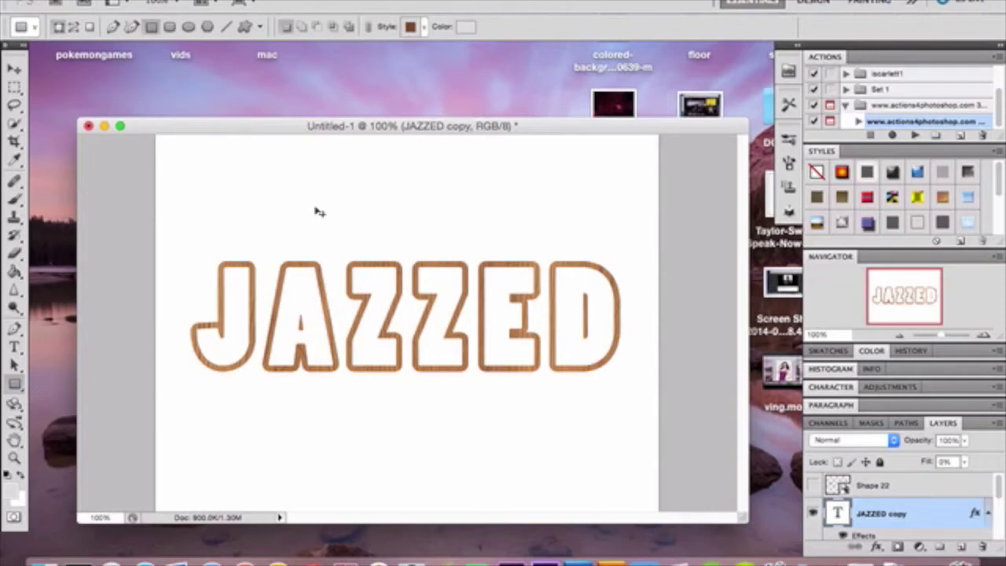
click(984, 336)
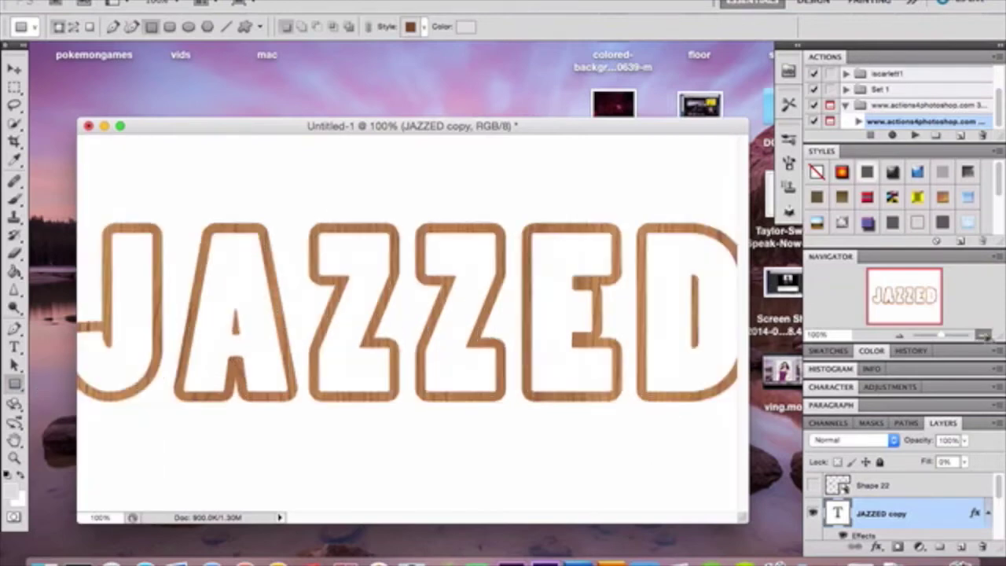
scroll(424, 191, left, 3)
scroll(226, 273, up, 3)
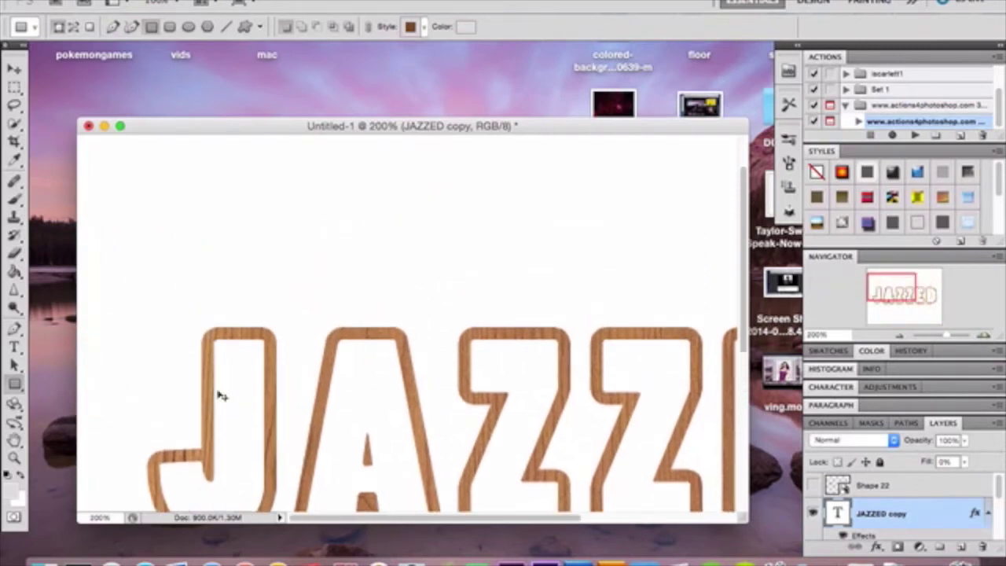
drag(218, 372, 269, 381)
scroll(269, 382, down, 5)
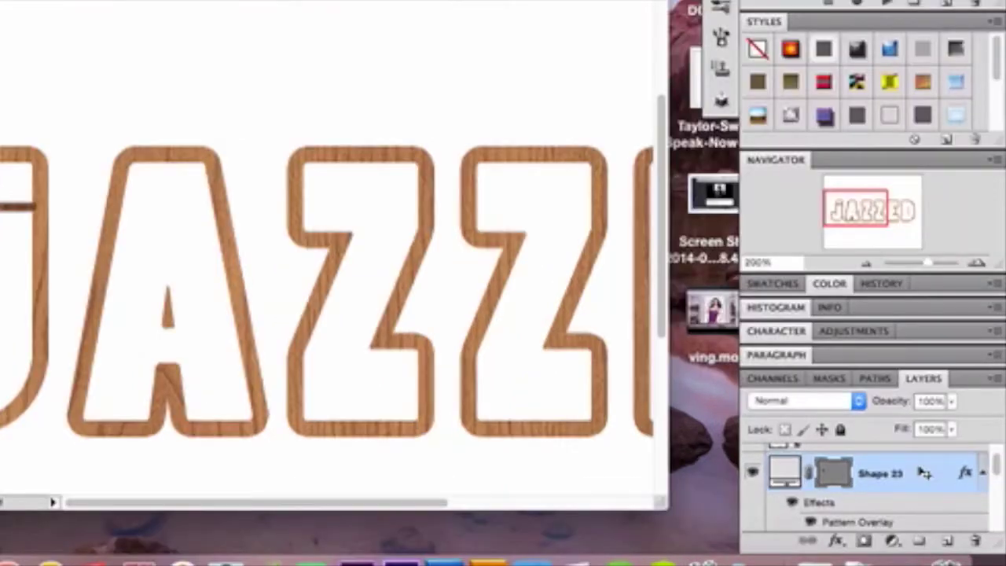
Examine the new shelf's Pattern Overlay settings and available wood patterns, keeping its dark wood pattern.
double_click(942, 493)
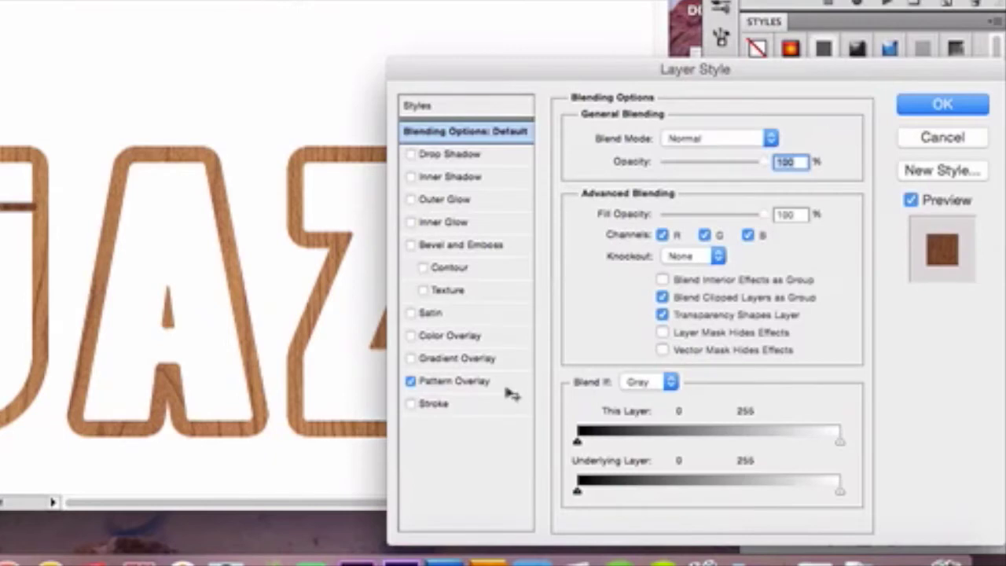
click(508, 384)
click(702, 234)
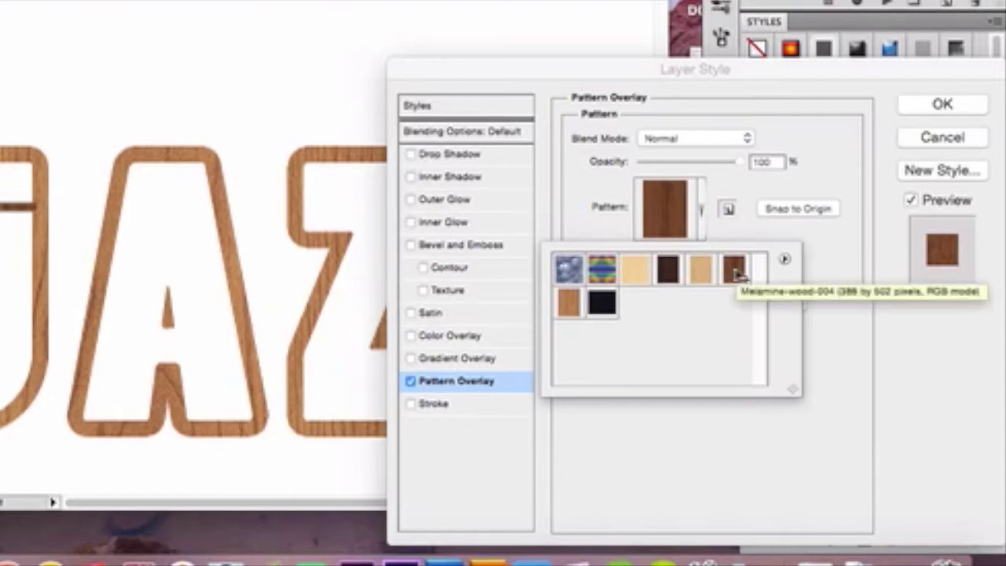
click(703, 228)
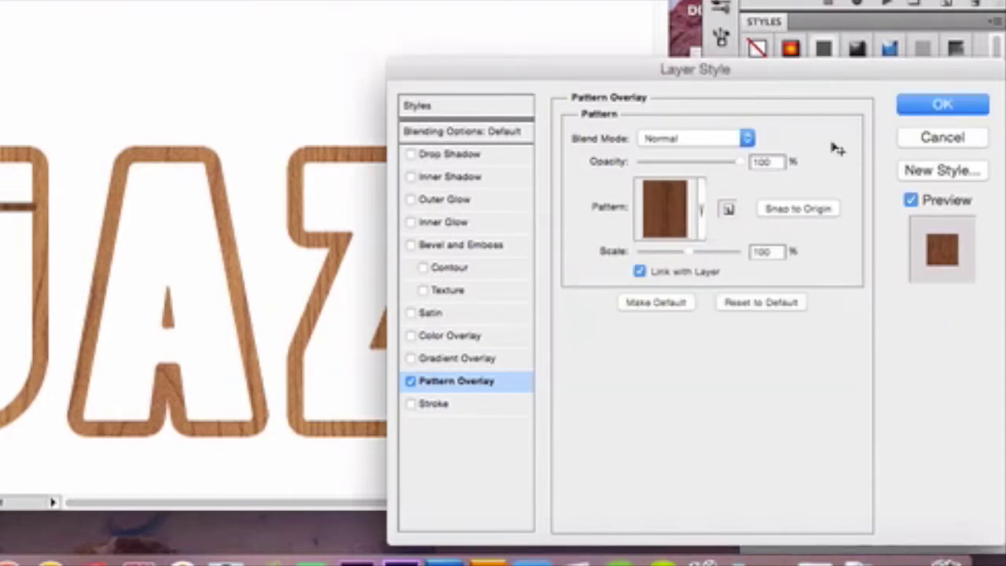
click(938, 108)
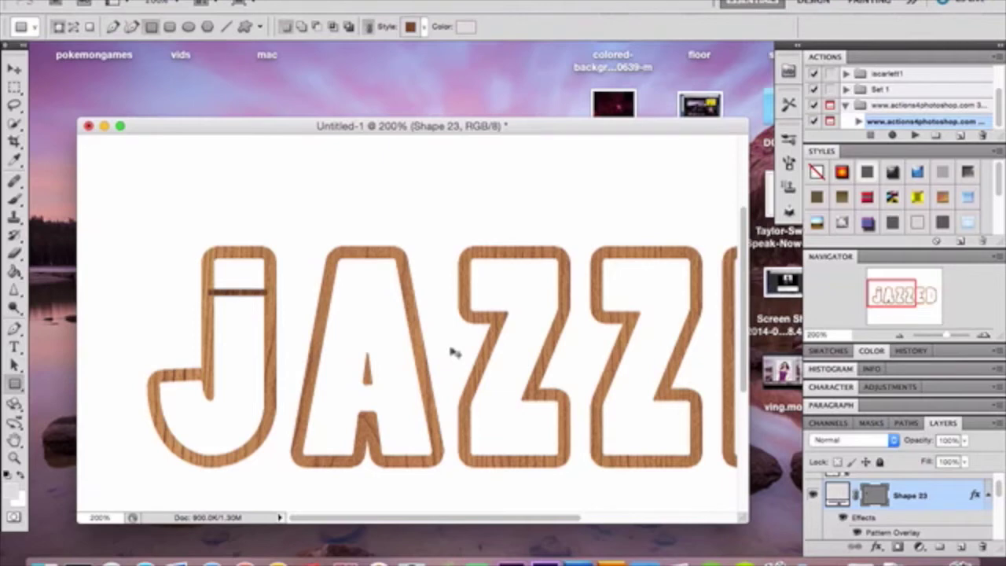
Undo the trial shelf and make the Shape 22 layer of shelves visible.
key(super+z)
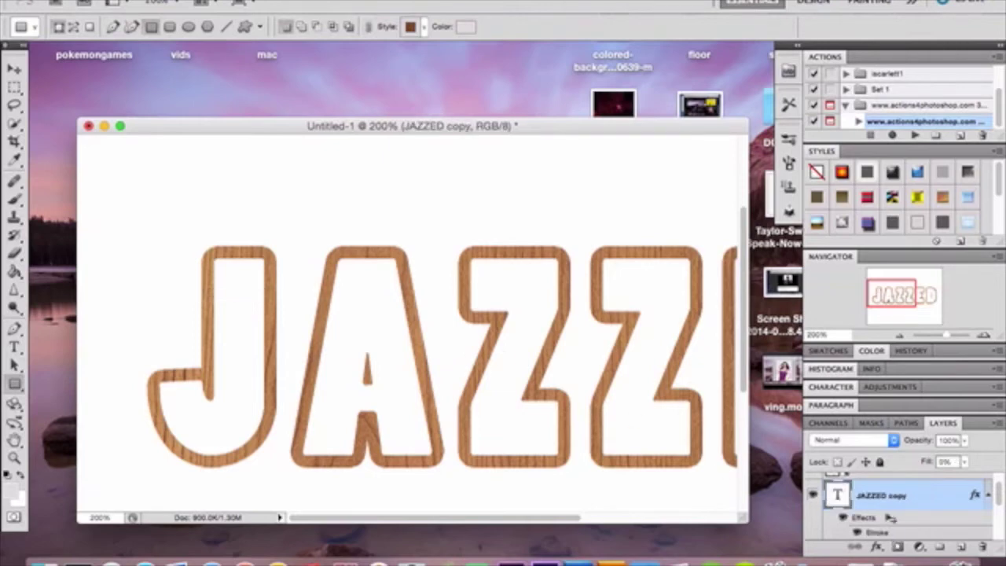
scroll(879, 498, up, 1)
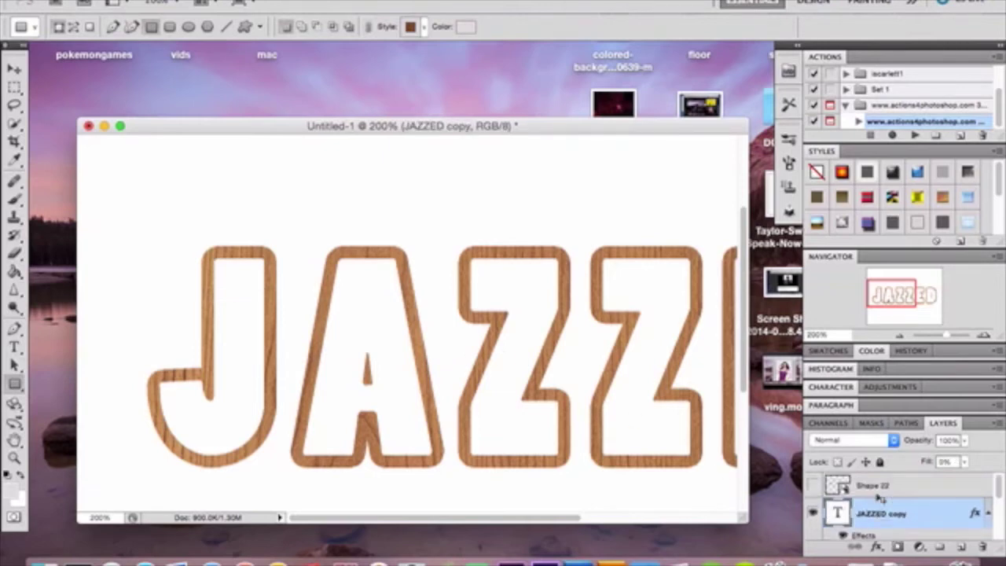
click(815, 486)
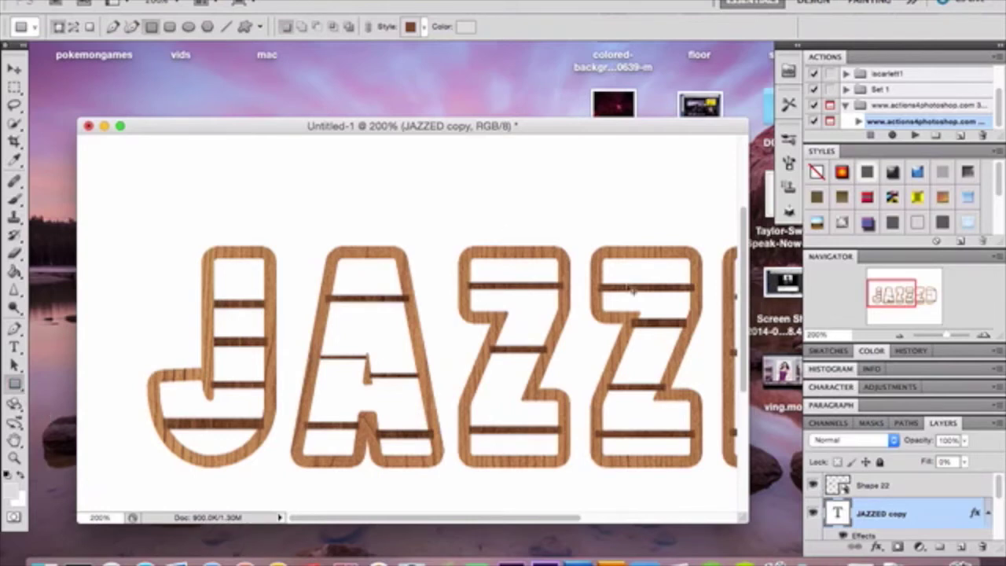
Draw a small upright red rectangle without the pattern overlay as a book on the J's uppermost shelf.
click(985, 337)
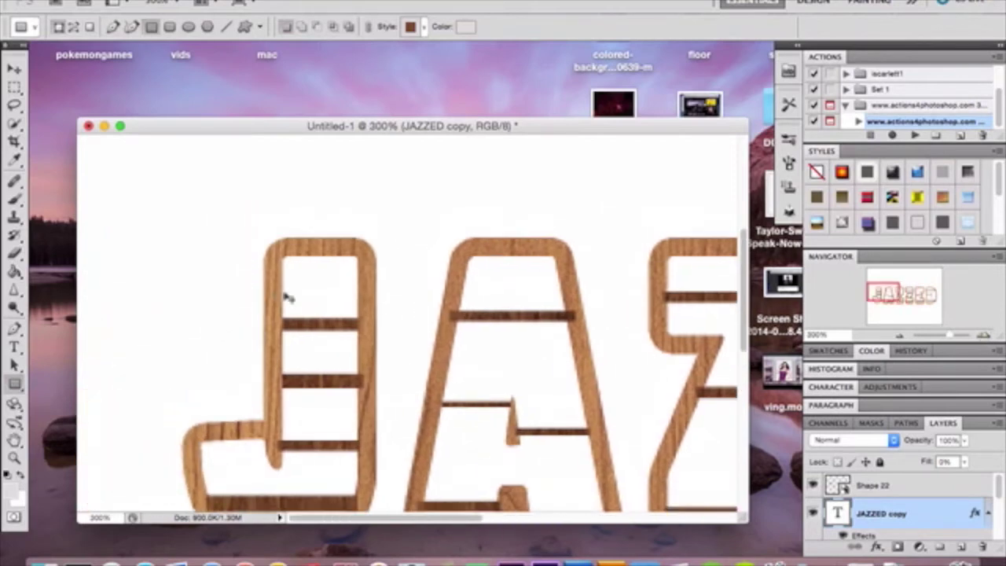
drag(283, 276, 303, 318)
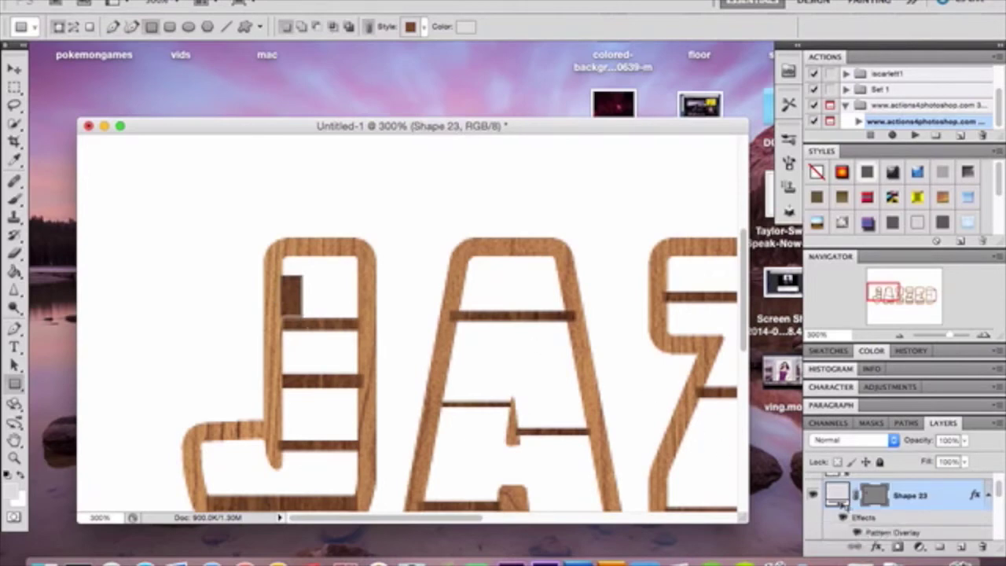
double_click(840, 494)
click(908, 315)
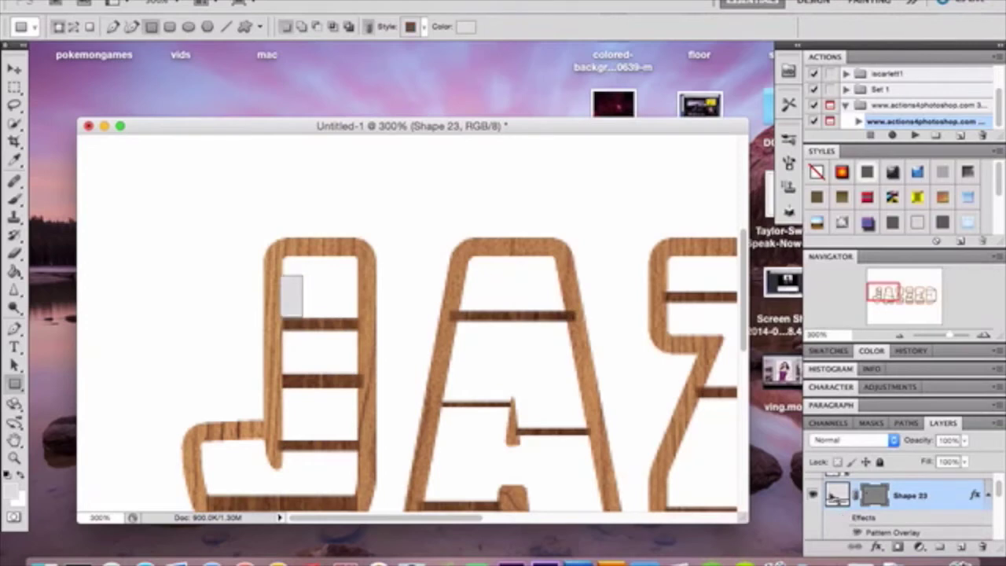
double_click(837, 492)
drag(681, 379, 700, 336)
click(914, 288)
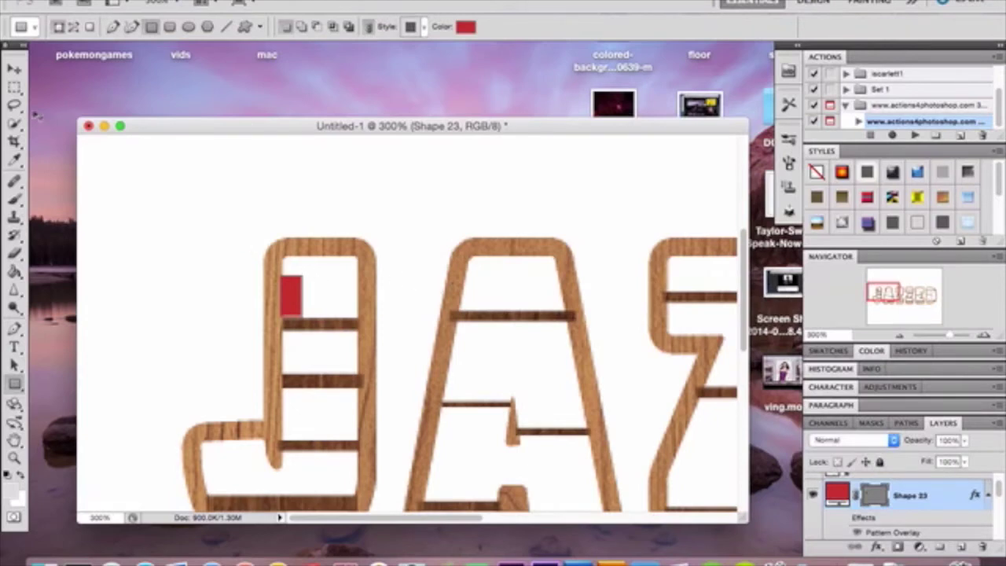
Nudge the red book slightly right so it stands clear of the J's wooden outline.
click(14, 69)
key(Right)
key(Right)
key(Right)
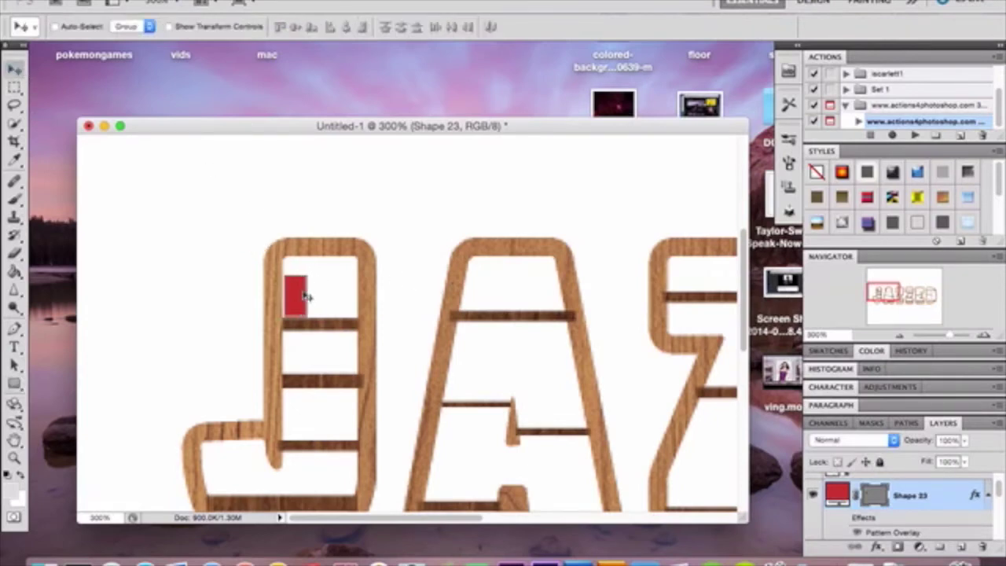
key(Left)
Draw a narrow vertical strip down the middle of the red book and recolour it grey.
click(14, 383)
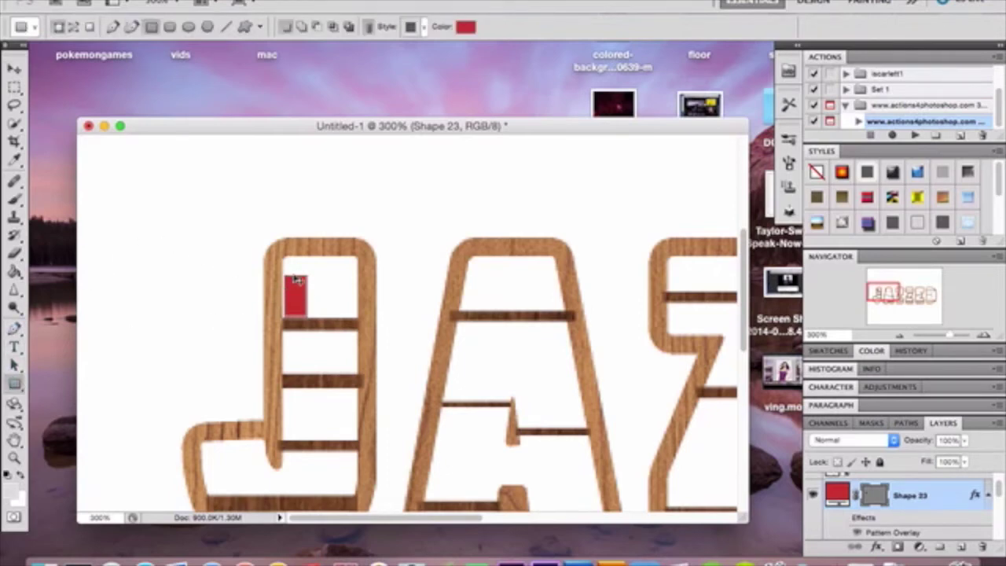
drag(292, 299, 300, 319)
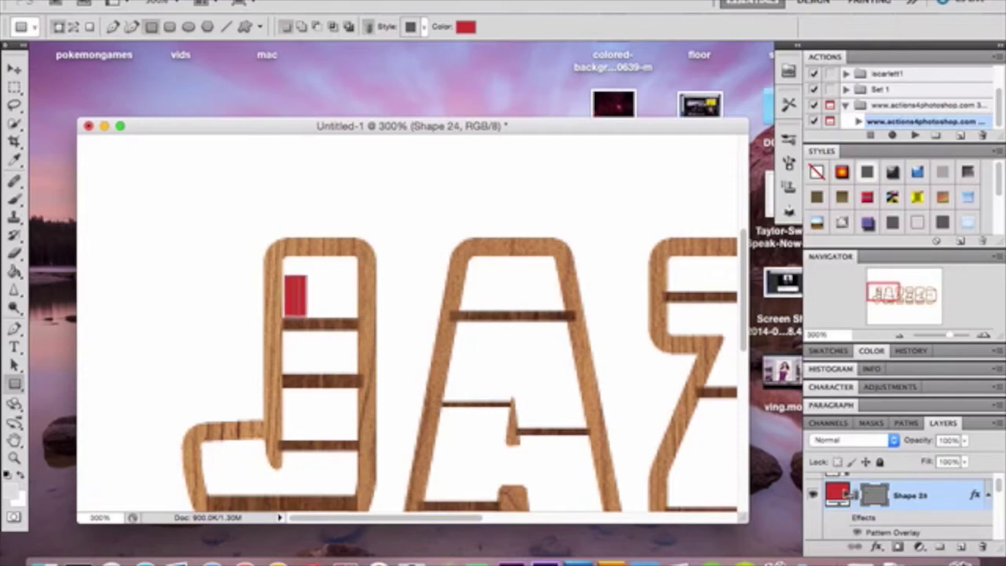
double_click(838, 493)
drag(570, 415, 541, 398)
key(Return)
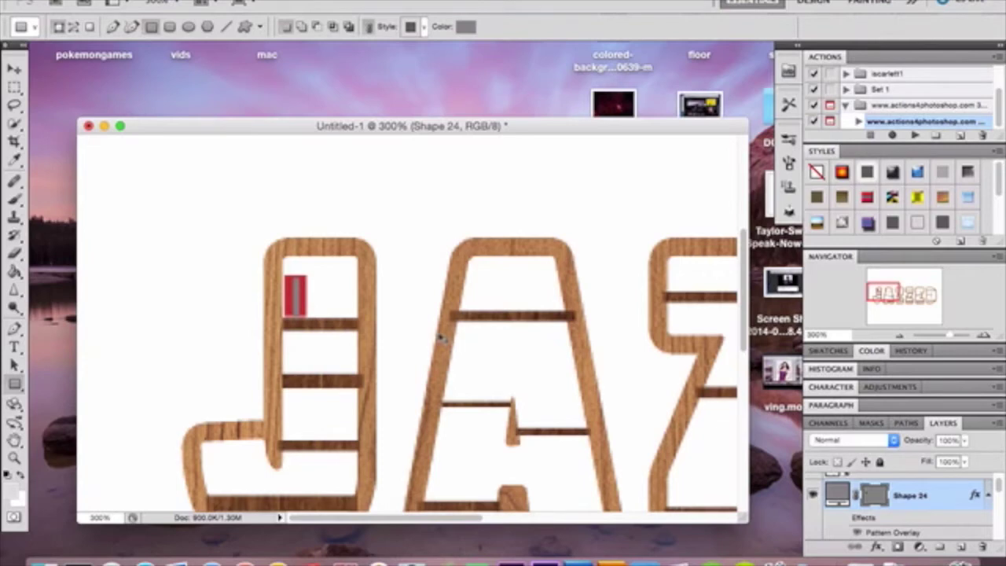
key(super+t)
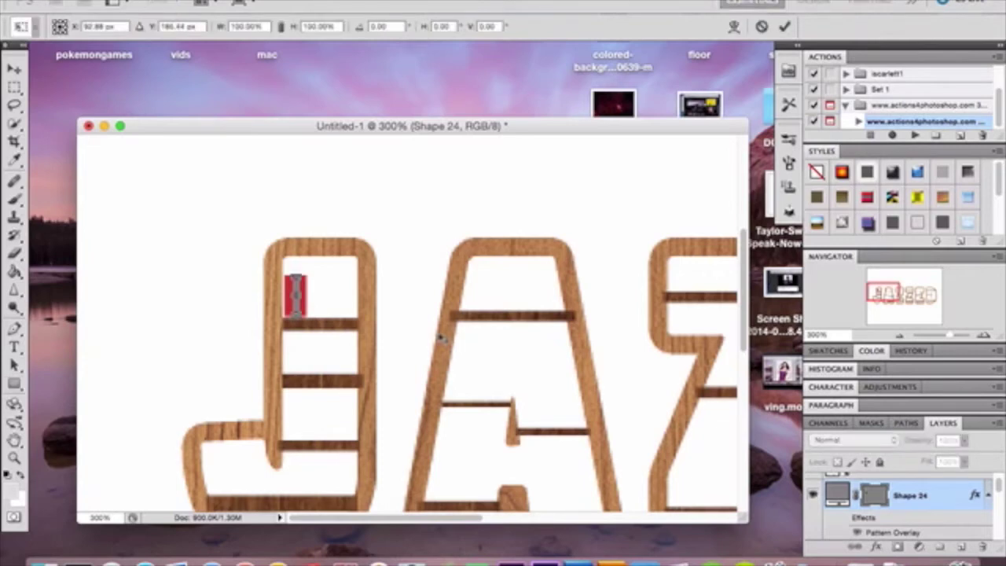
key(Return)
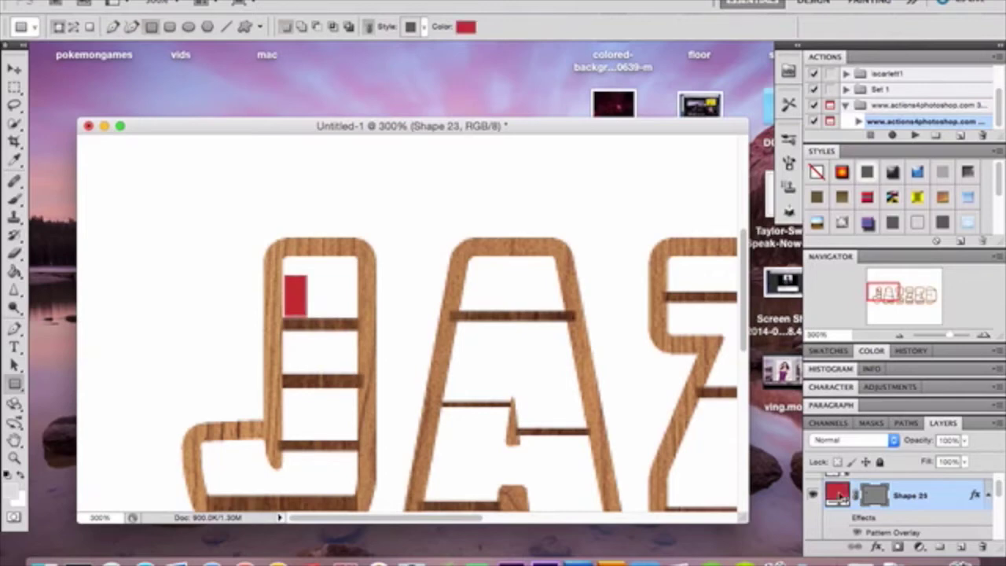
Undo the trial book shapes on the J's uppermost shelf.
key(ctrl+z)
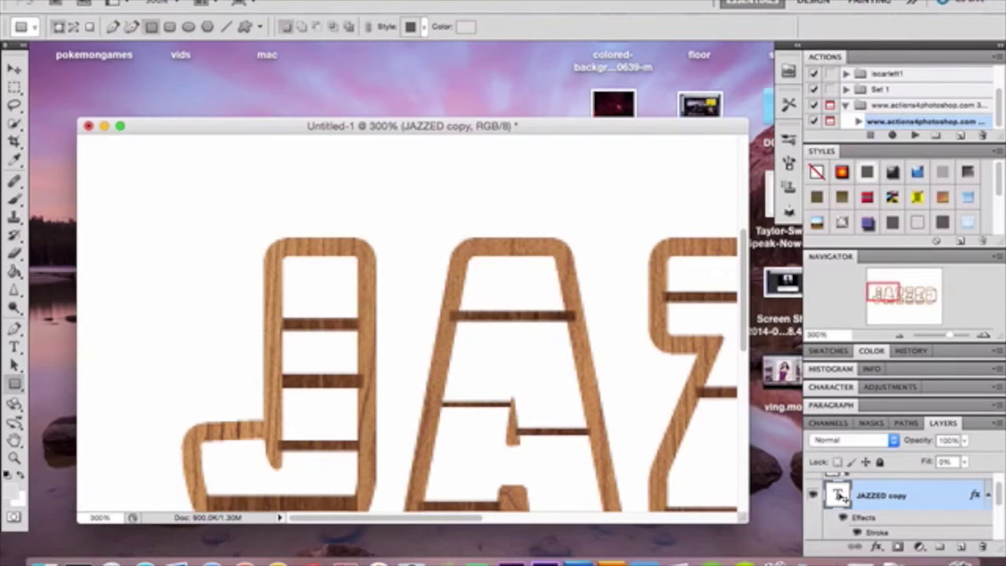
Convert the Shape 22 and JAZZED copy layers into one smart object and check it by toggling its visibility.
scroll(840, 494, up, 1)
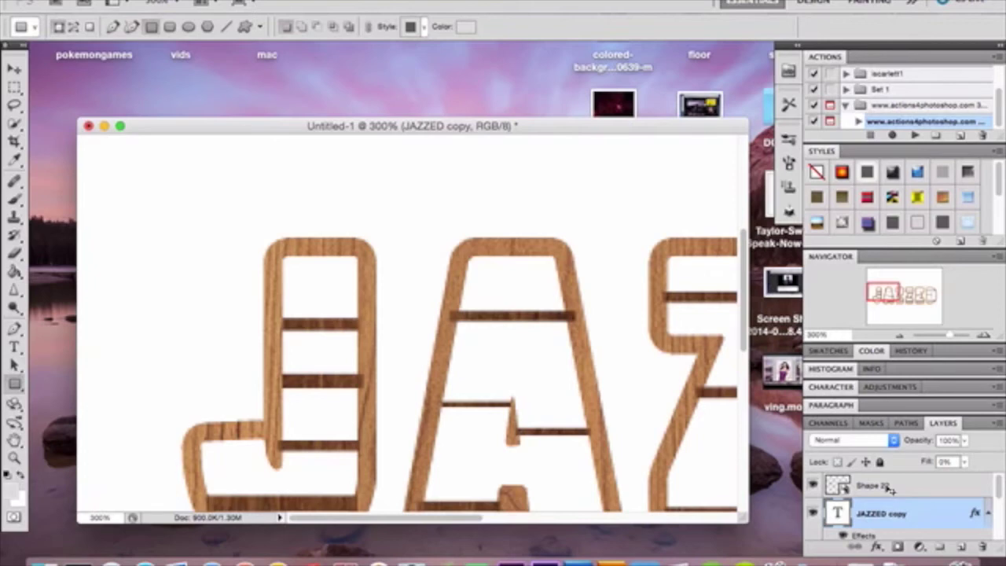
scroll(891, 490, down, 2)
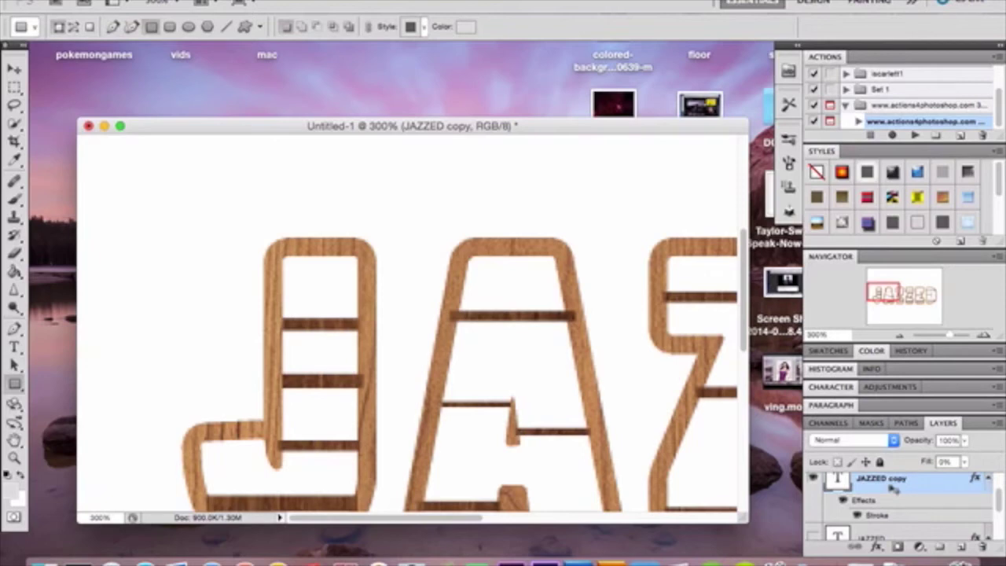
scroll(894, 489, down, 3)
scroll(894, 489, up, 3)
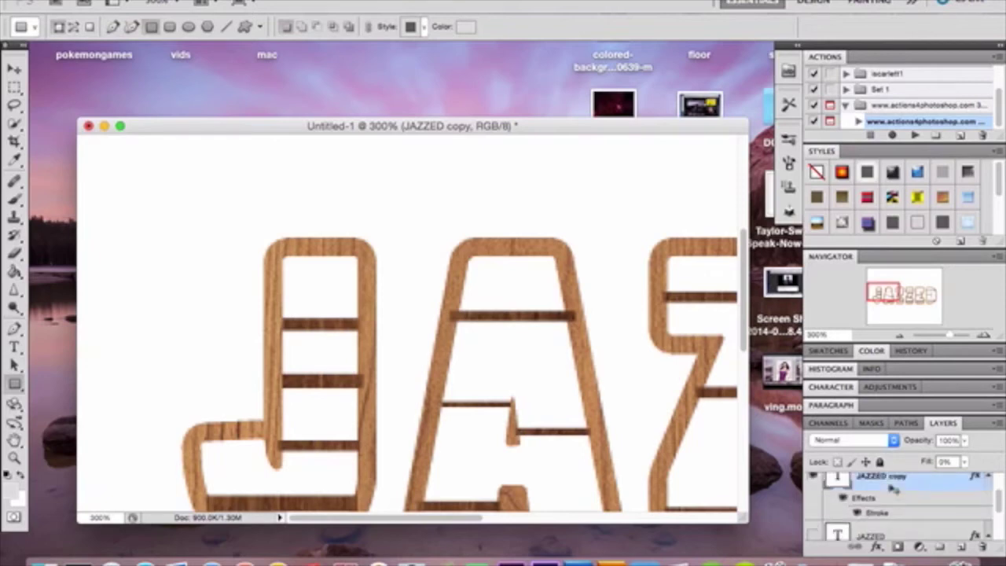
scroll(882, 534, up, 2)
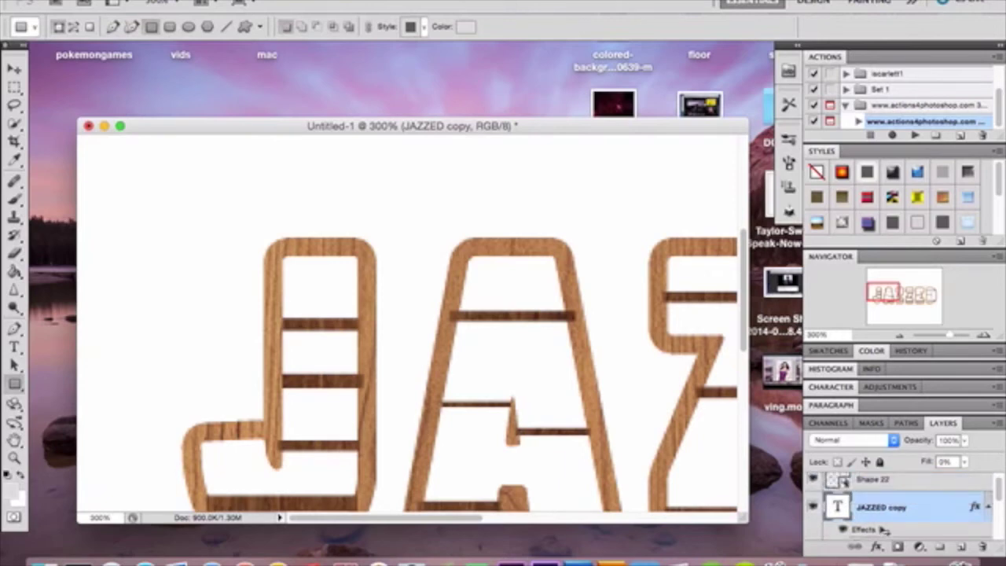
shift+click(912, 486)
right_click(912, 485)
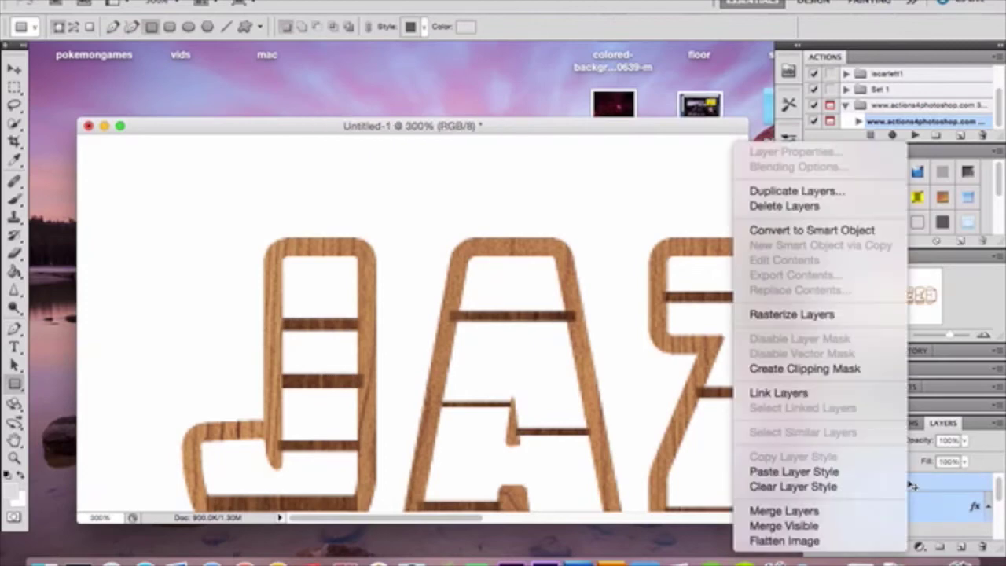
click(826, 233)
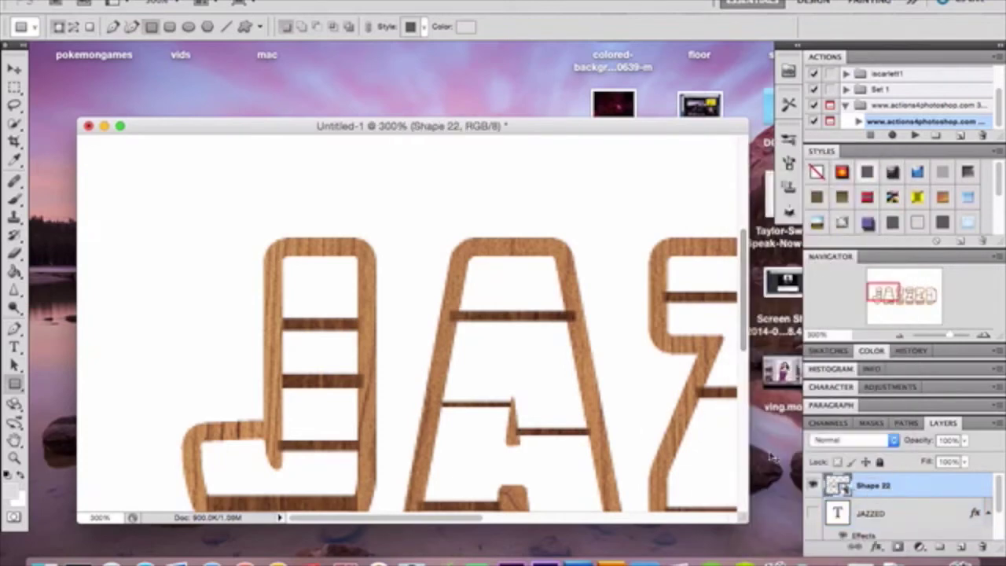
click(813, 486)
click(813, 485)
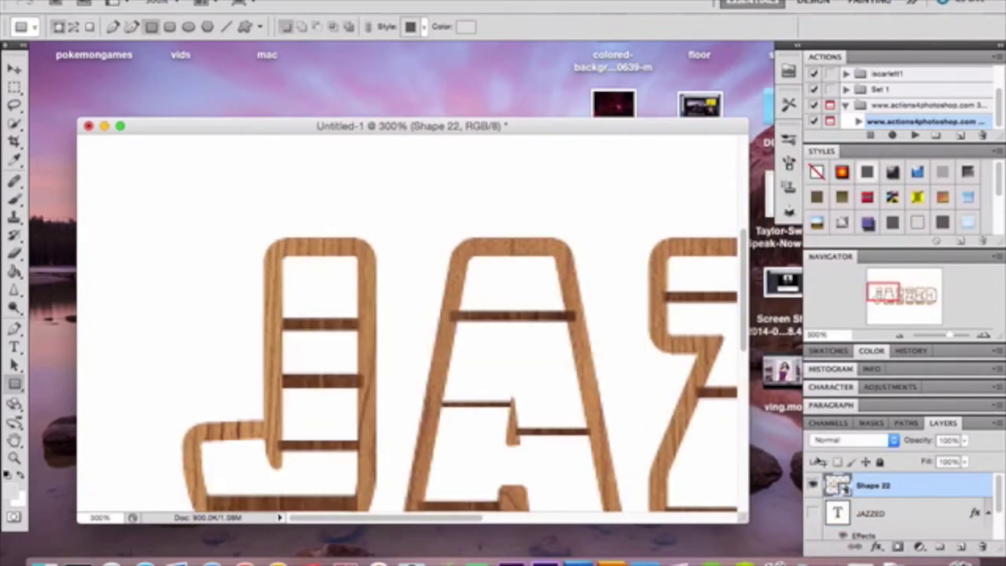
Duplicate the Shape 22 layer into a new document named 3d.
click(899, 335)
click(899, 336)
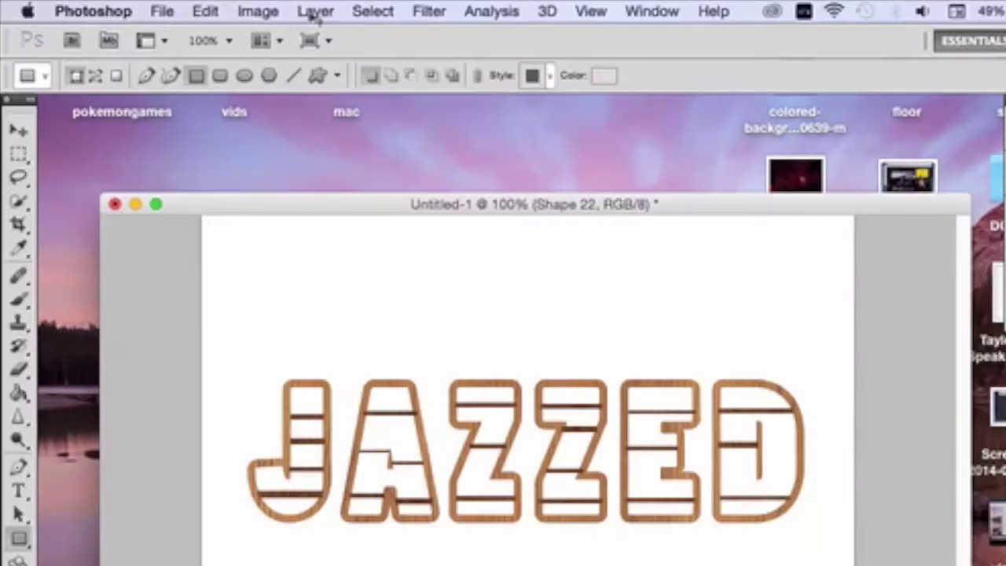
click(316, 10)
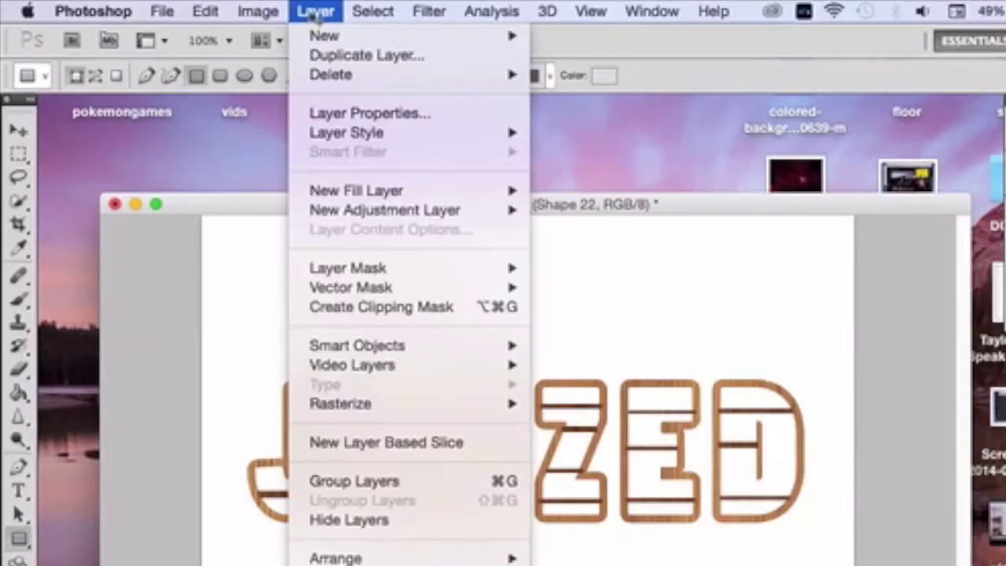
click(346, 56)
click(629, 383)
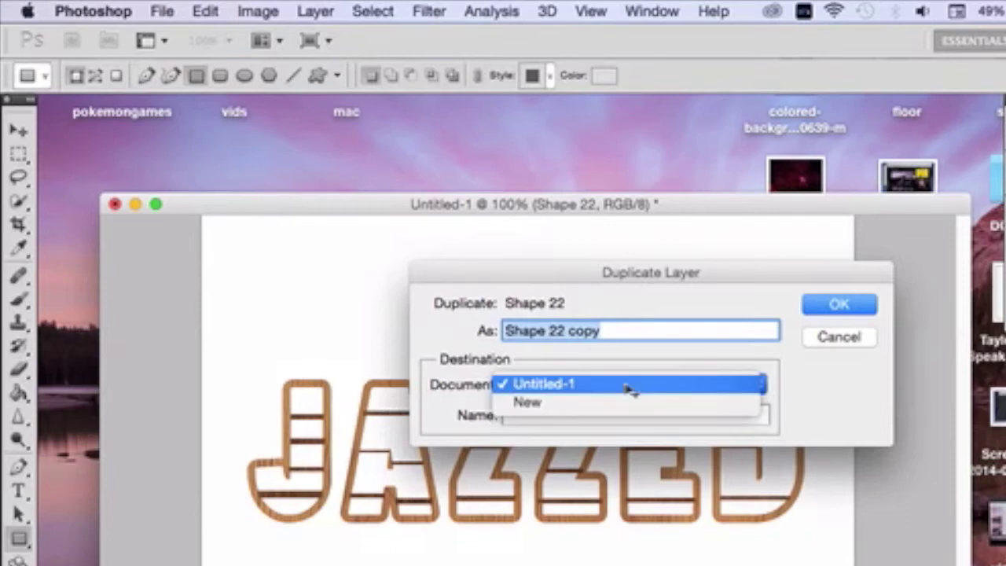
click(629, 406)
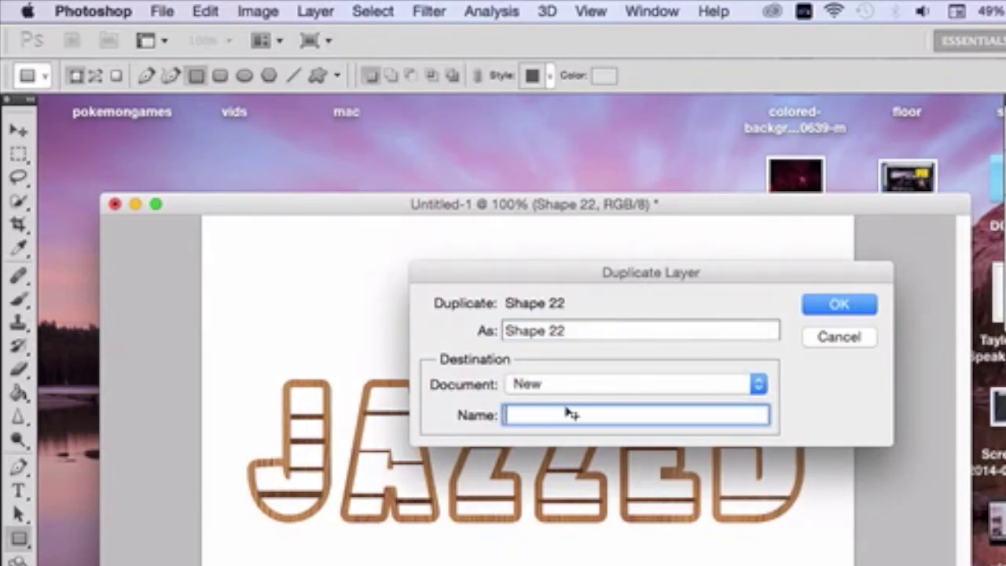
text(3d)
key(Return)
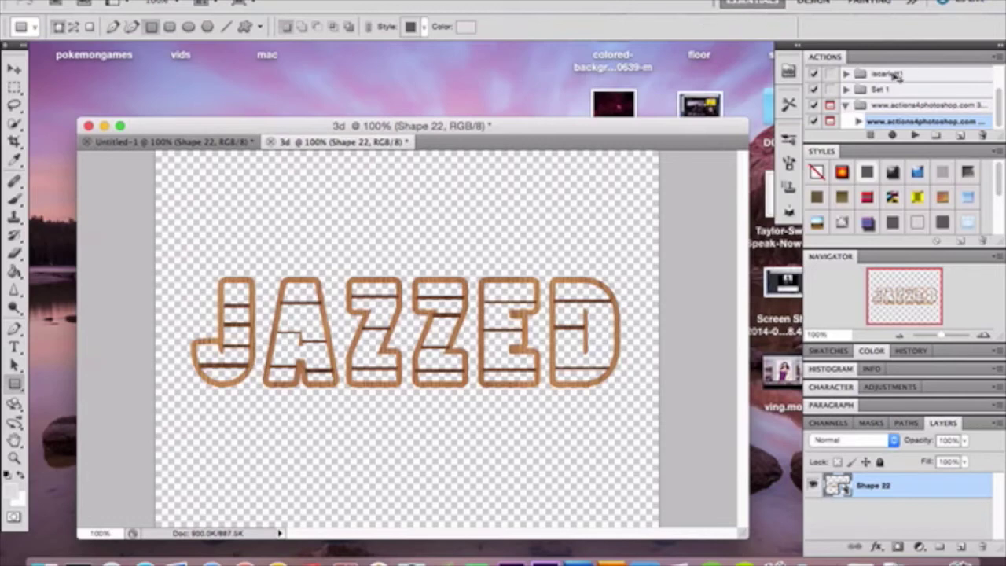
click(847, 107)
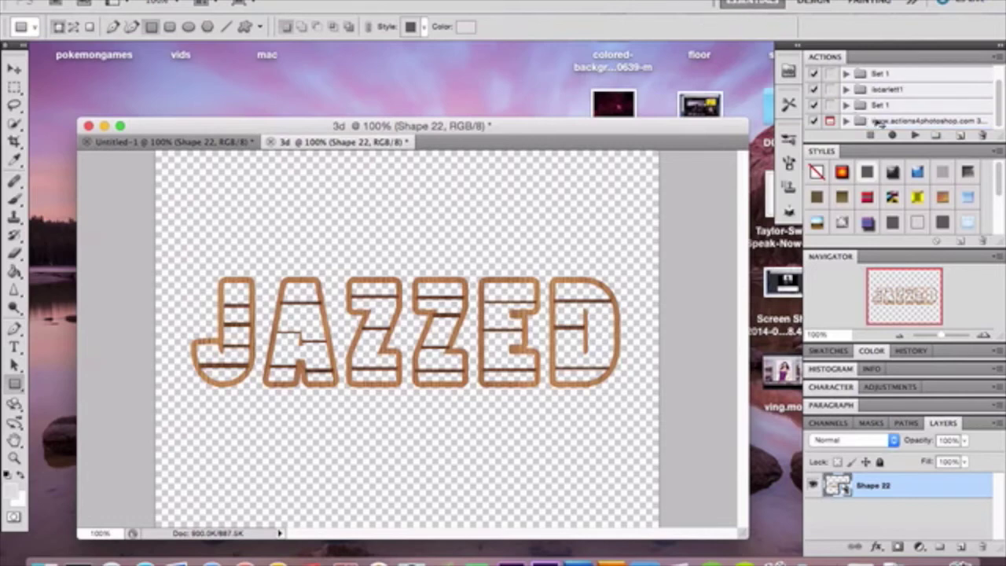
click(874, 122)
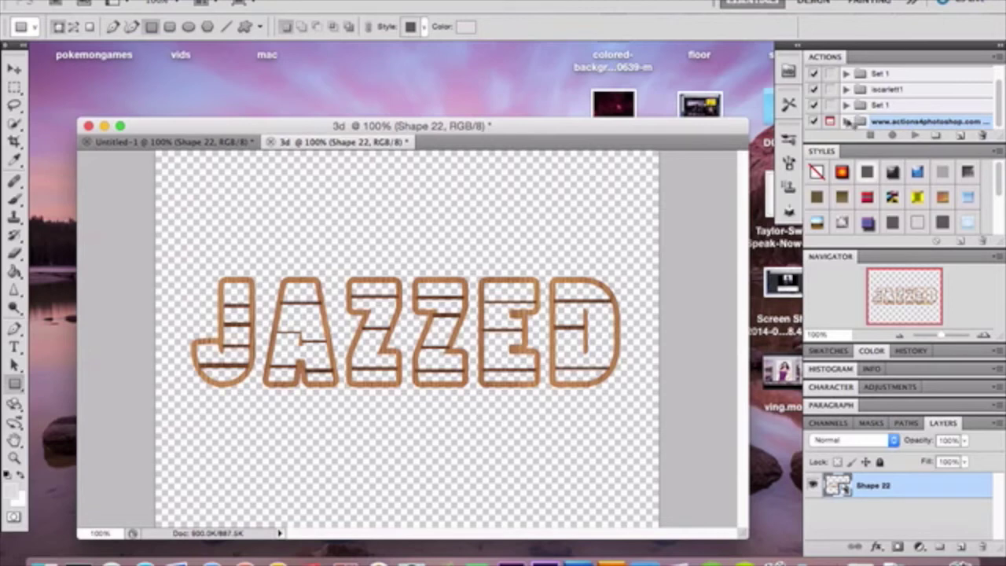
click(848, 120)
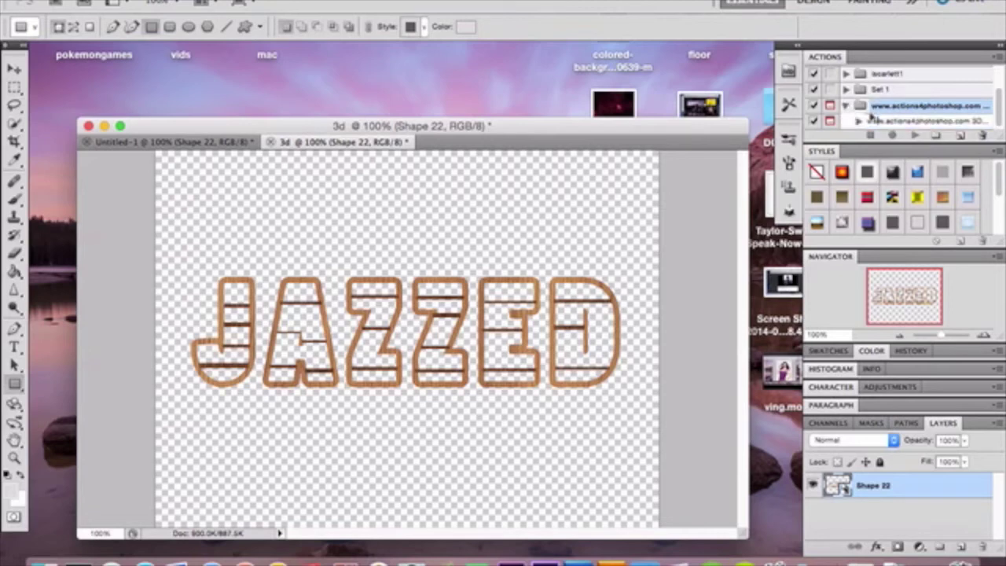
click(896, 124)
click(916, 135)
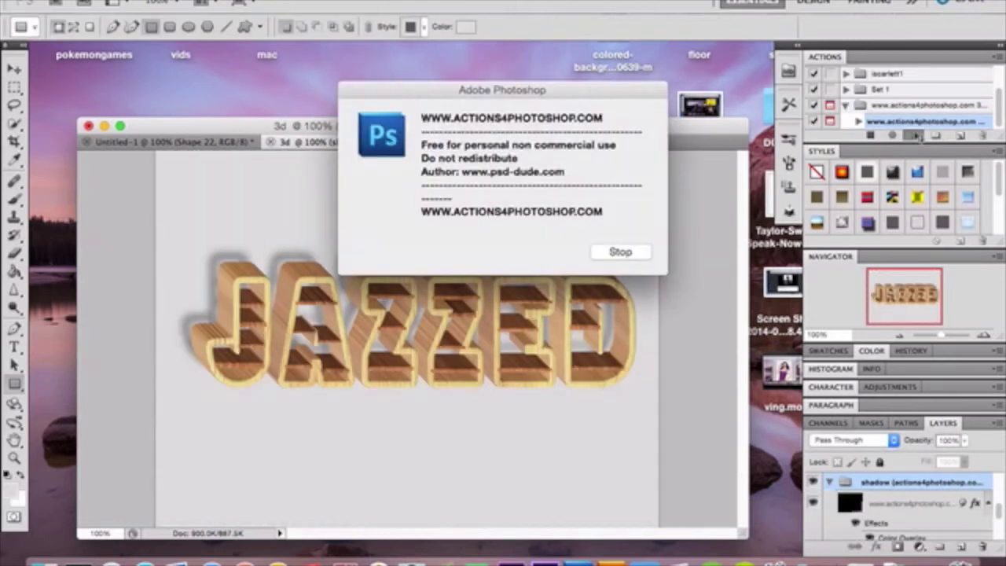
key(Return)
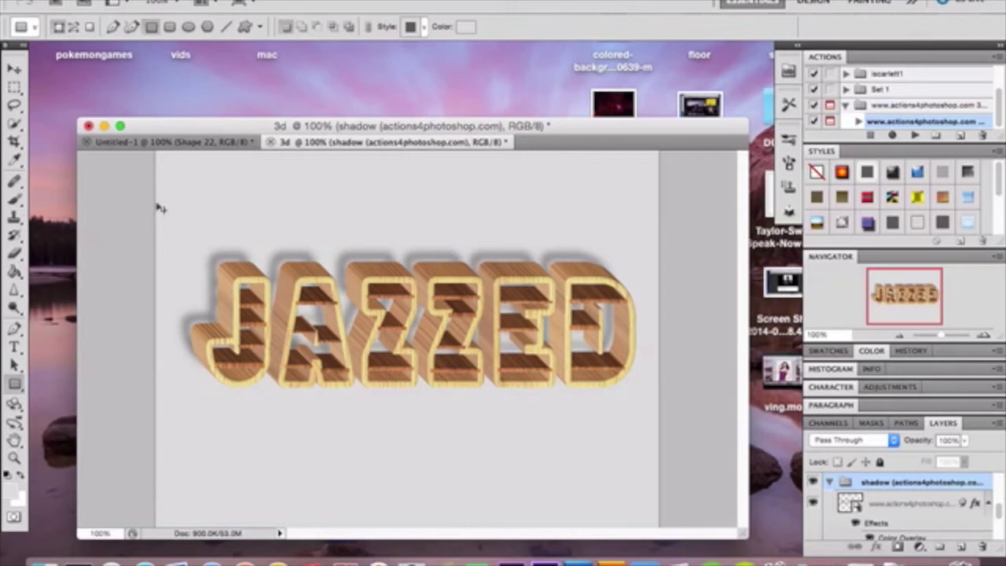
Collapse the shadow, 3D effect and initial object layer groups.
click(831, 486)
click(830, 476)
scroll(901, 505, up, 1)
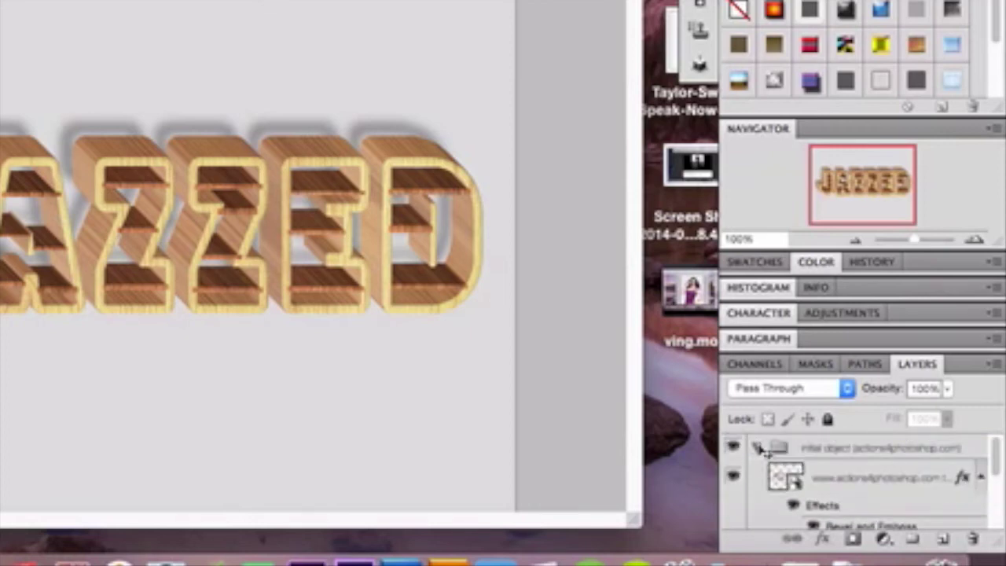
click(759, 447)
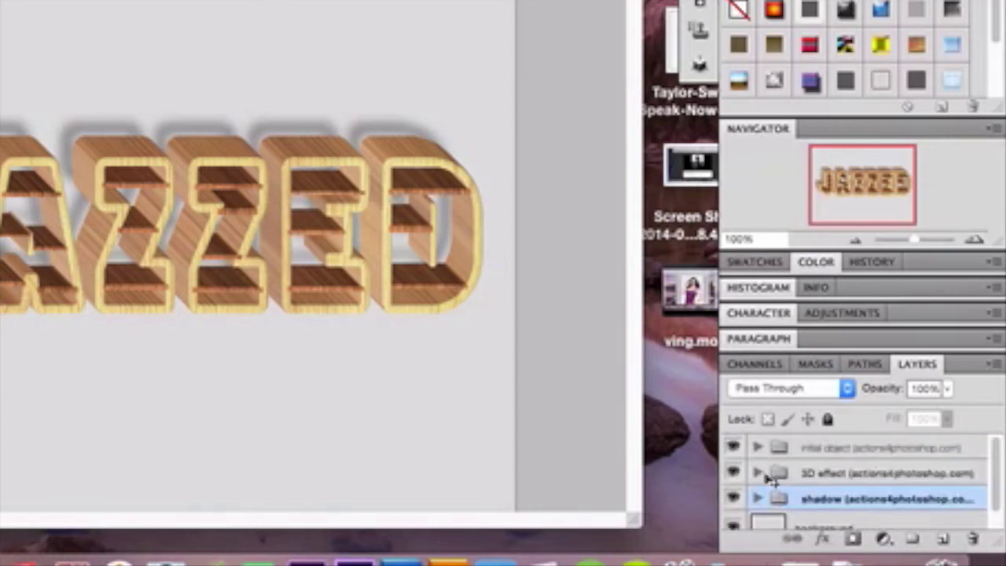
Duplicate the initial object and 3D effect groups together into the Untitled-1 document.
shift+click(820, 475)
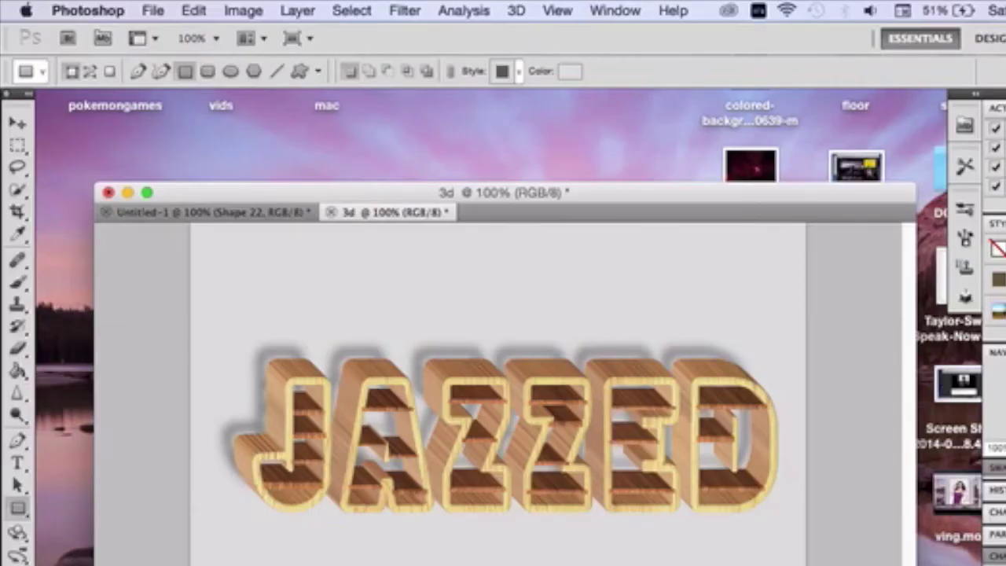
right_click(878, 441)
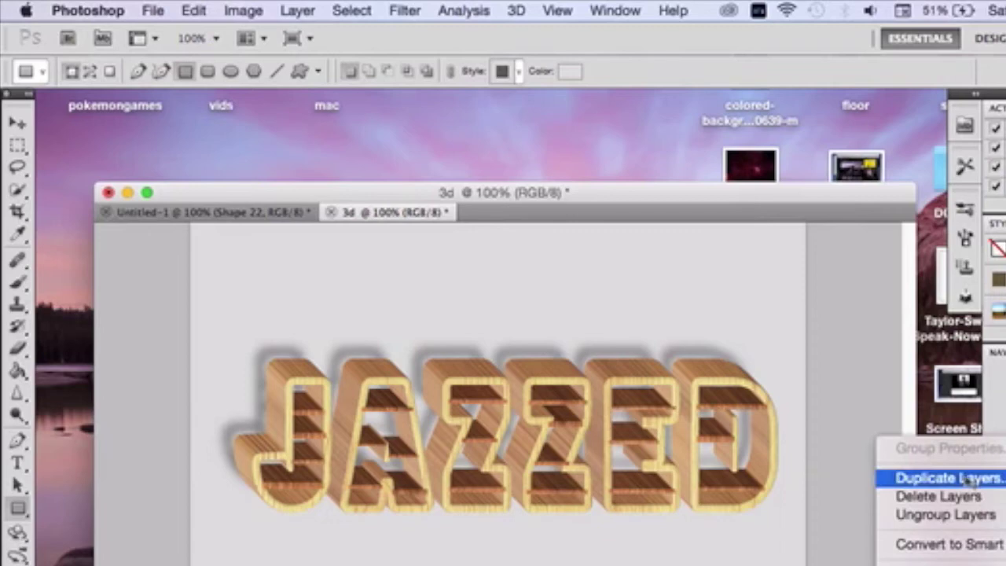
click(299, 10)
click(298, 9)
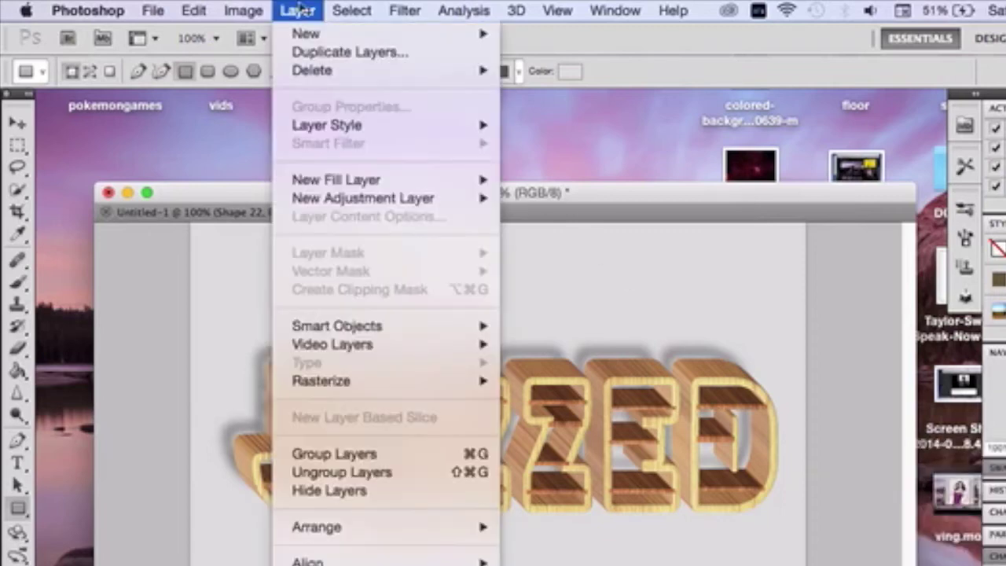
click(350, 53)
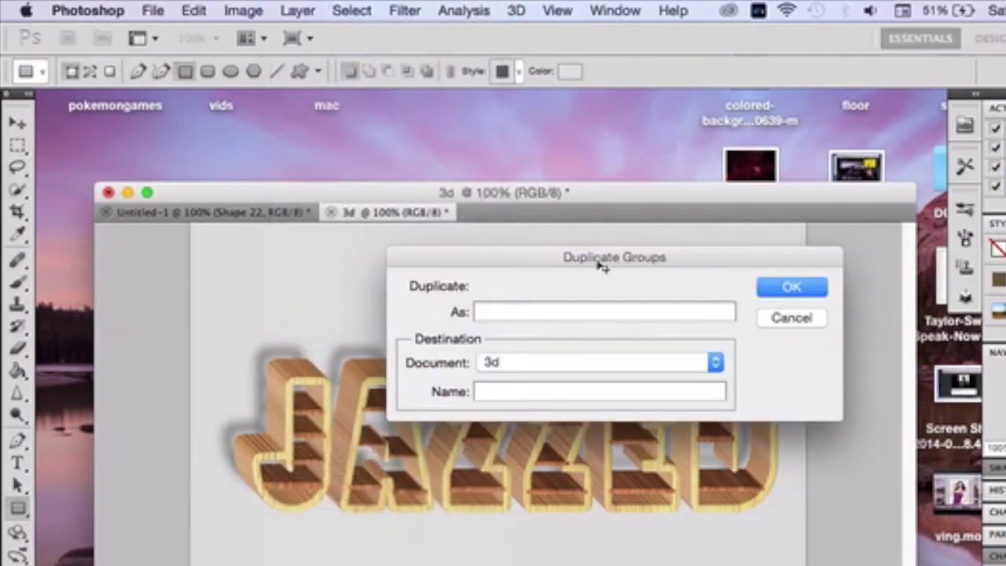
click(580, 369)
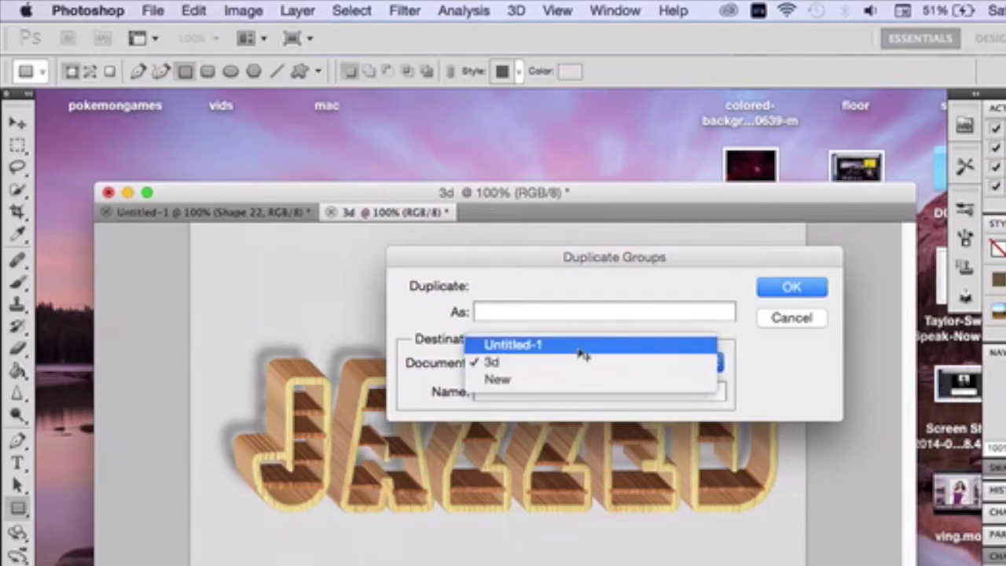
click(583, 354)
click(790, 287)
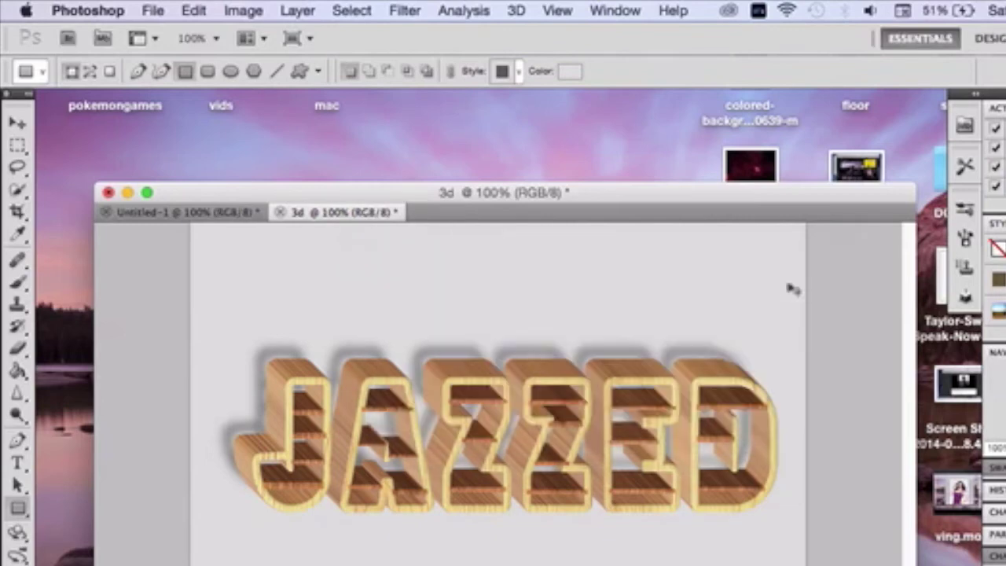
In the Untitled-1 document, transform the copied initial object and 3D effect groups, nudging them down to Y 232 px.
click(246, 214)
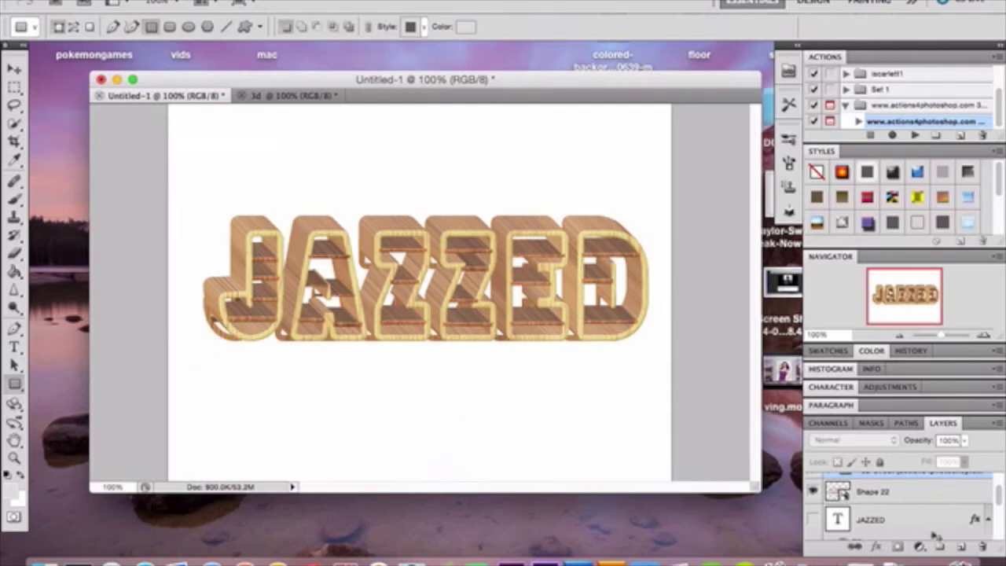
scroll(948, 526, up, 2)
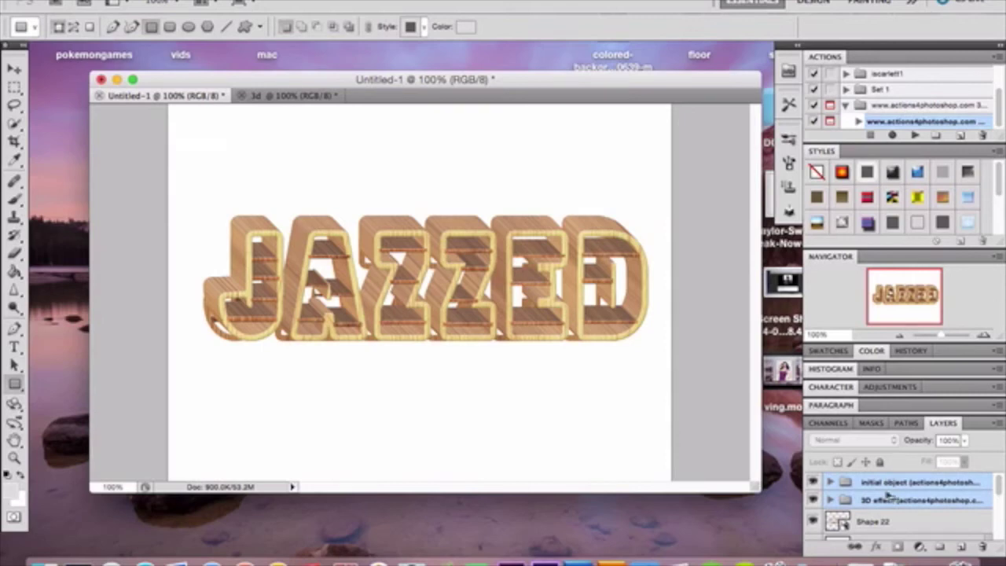
key(super+t)
key(Down)
key(Down)
key(Down)
key(Down)
key(Down)
key(Down)
key(Down)
key(Down)
key(Down)
key(Down)
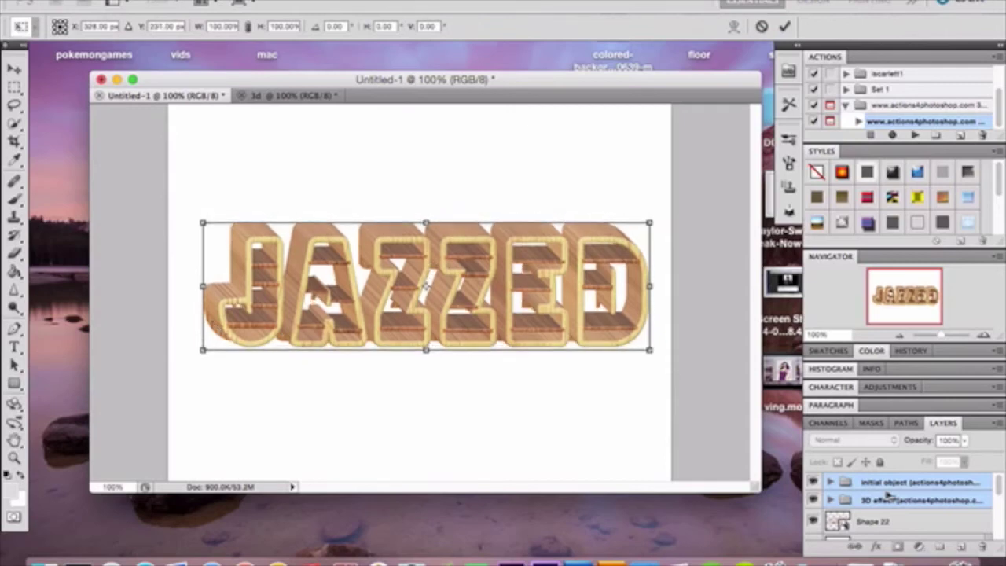
key(Down)
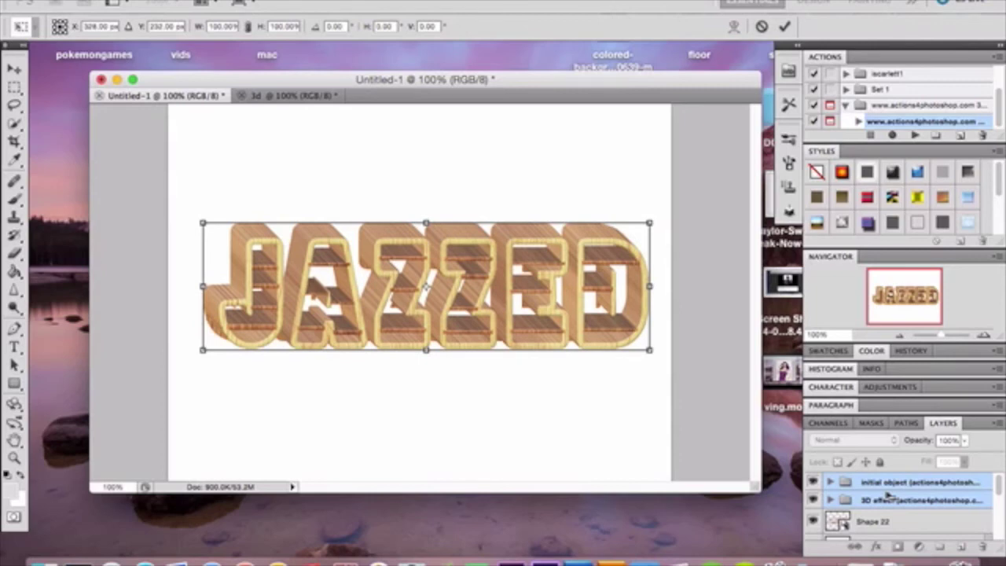
key(Return)
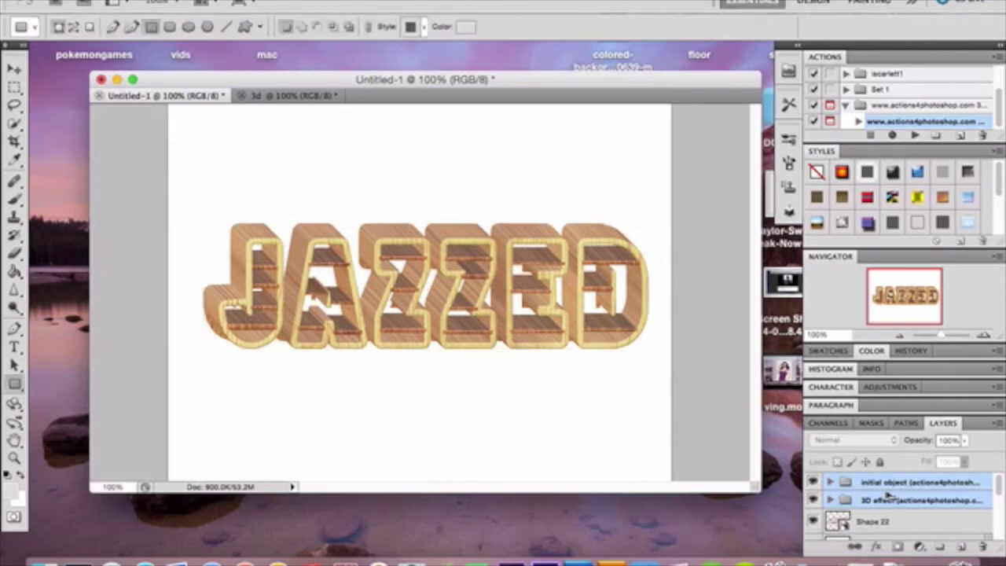
Review the JAZZED text layer's Inner Glow, Color Overlay and Pattern Overlay settings, keep them, and make the layer visible.
click(897, 483)
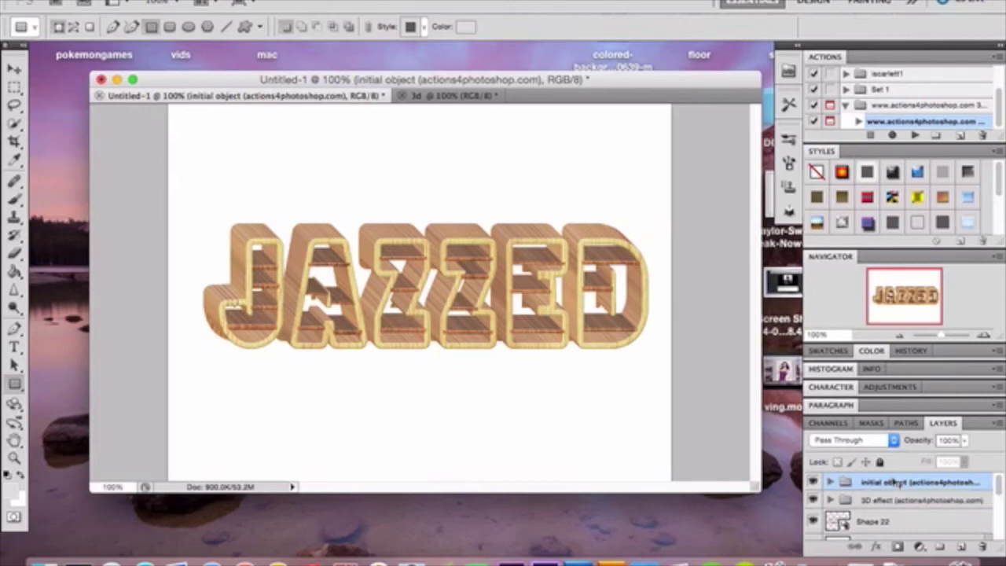
scroll(897, 503, down, 5)
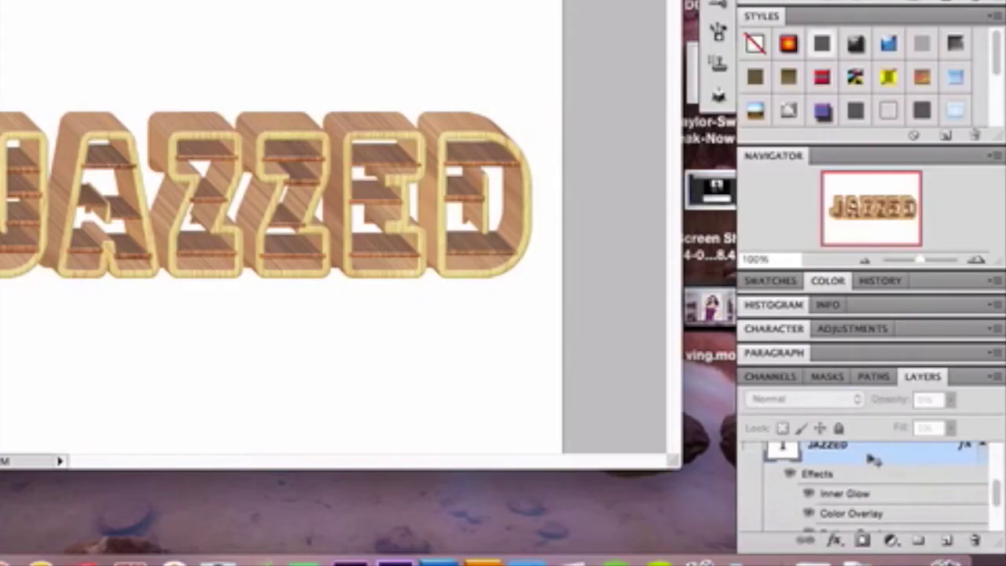
double_click(907, 487)
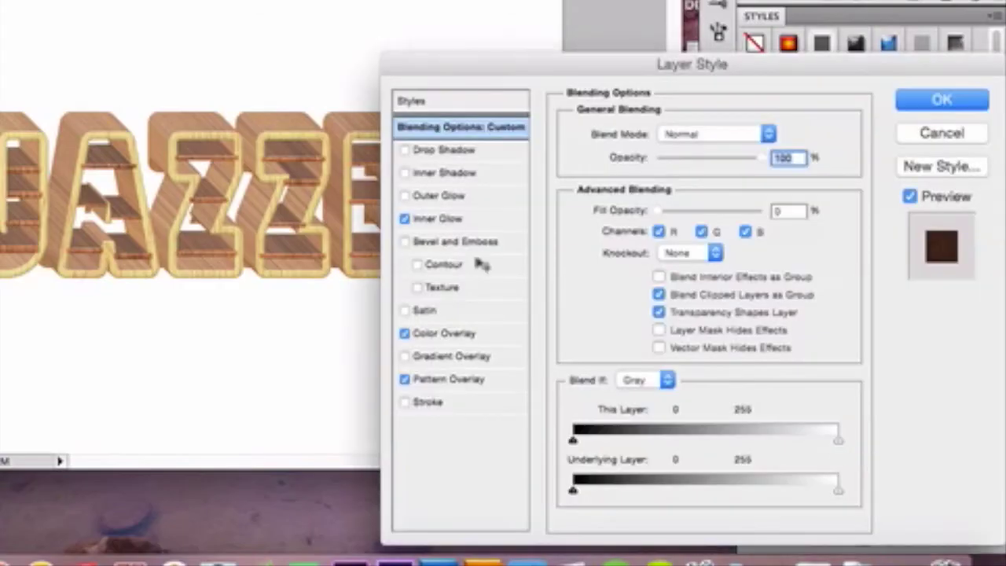
click(462, 218)
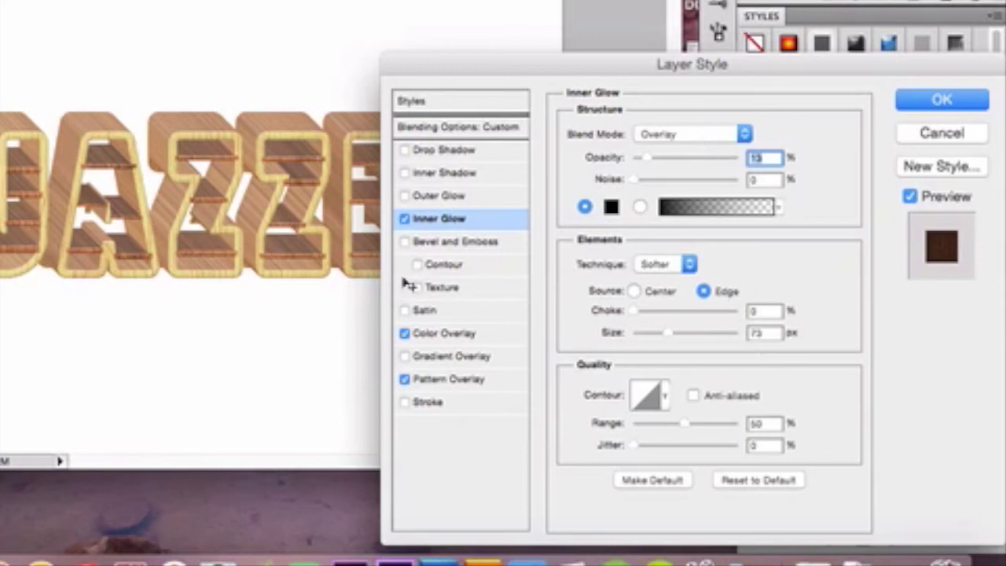
click(472, 333)
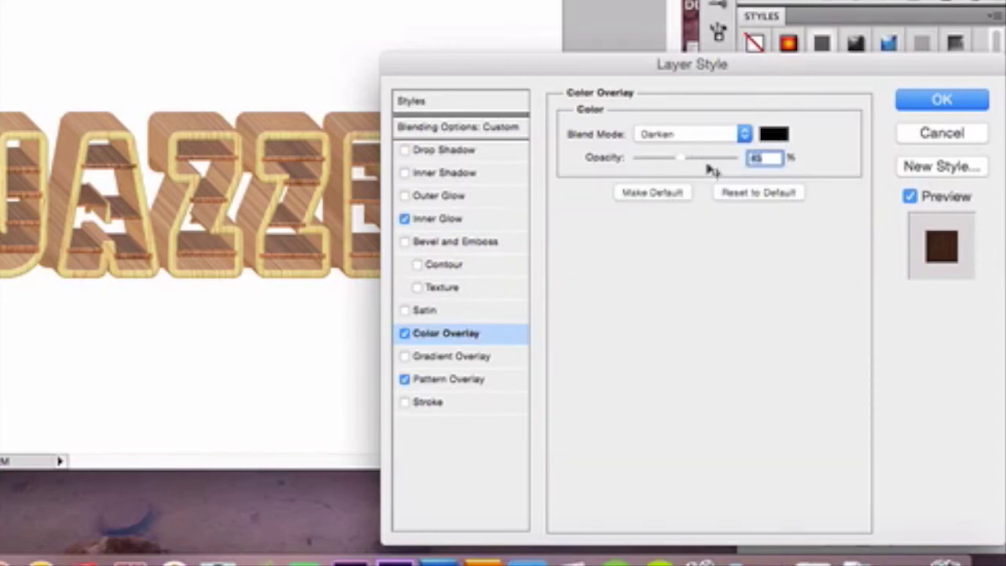
click(471, 382)
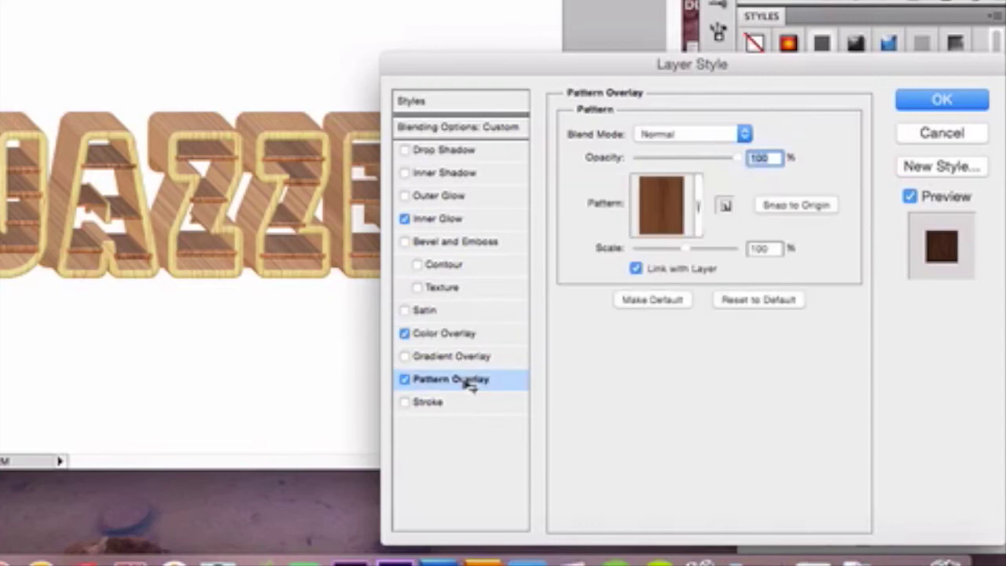
click(704, 206)
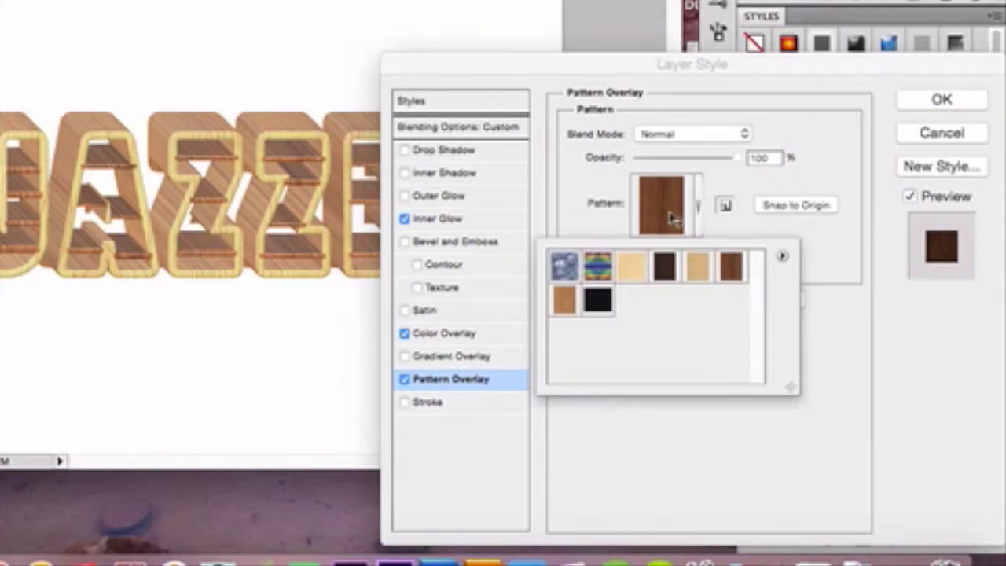
click(703, 214)
click(927, 106)
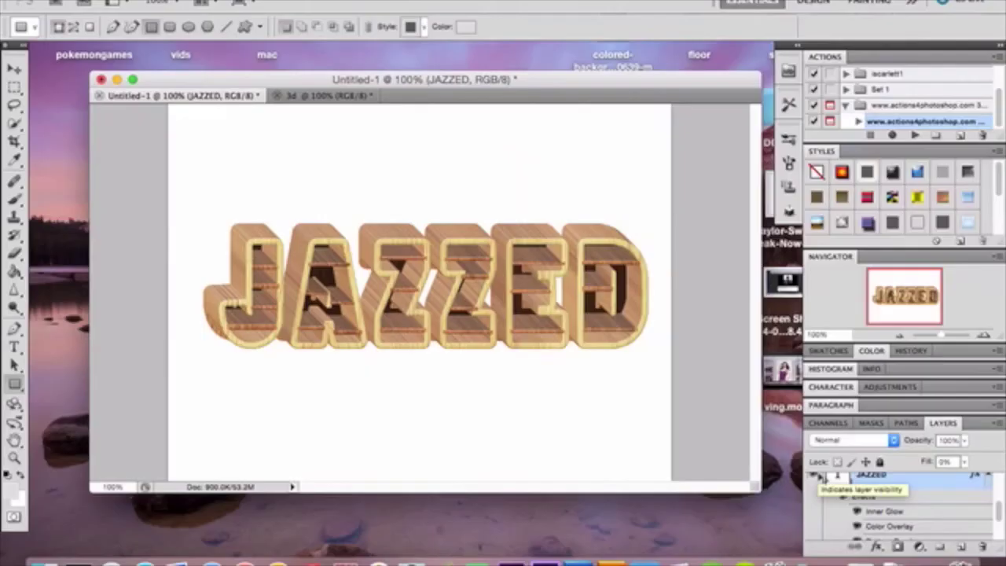
Fill the Background layer with the light grey foreground colour.
scroll(843, 511, up, 3)
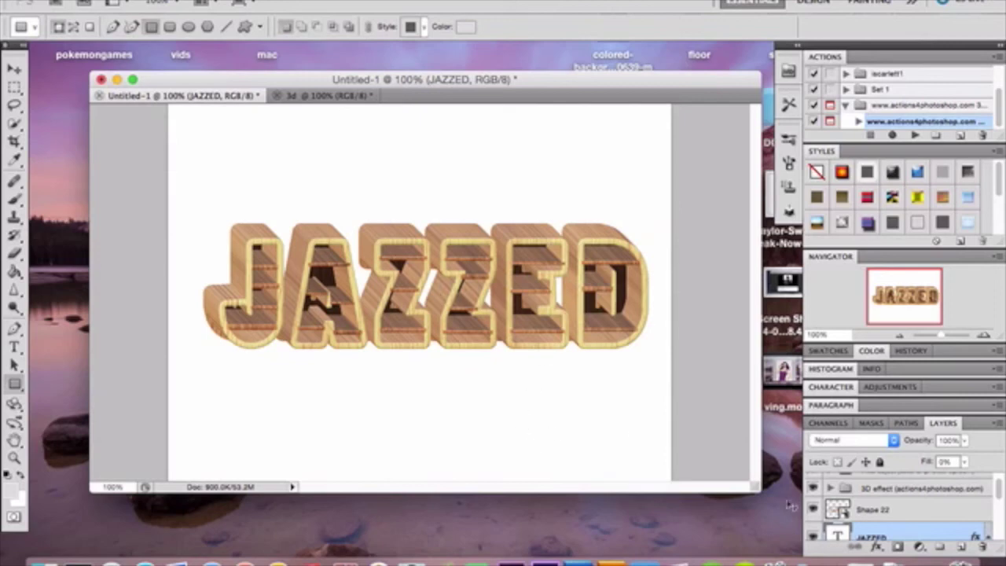
scroll(861, 531, down, 5)
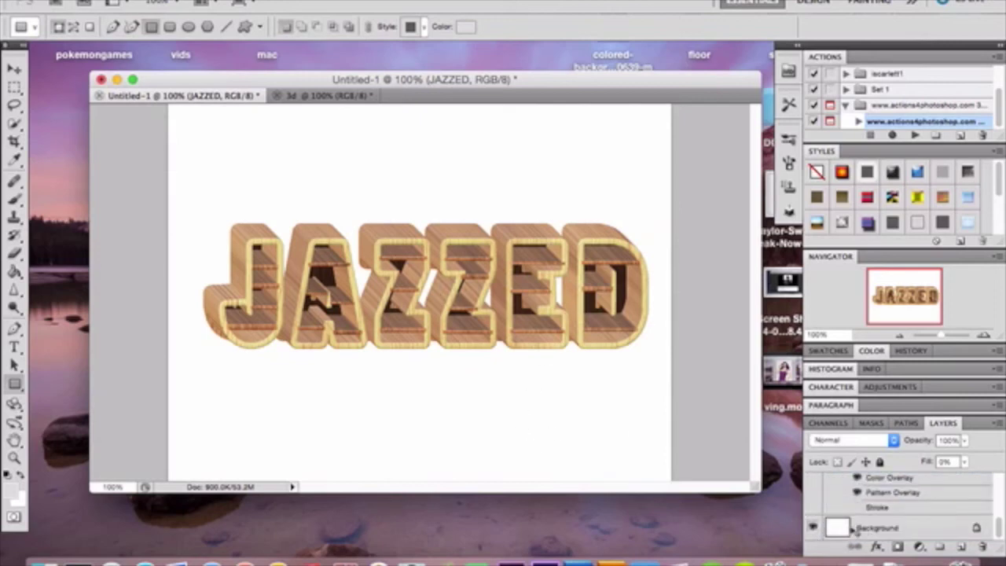
click(853, 529)
key(alt+BackSpace)
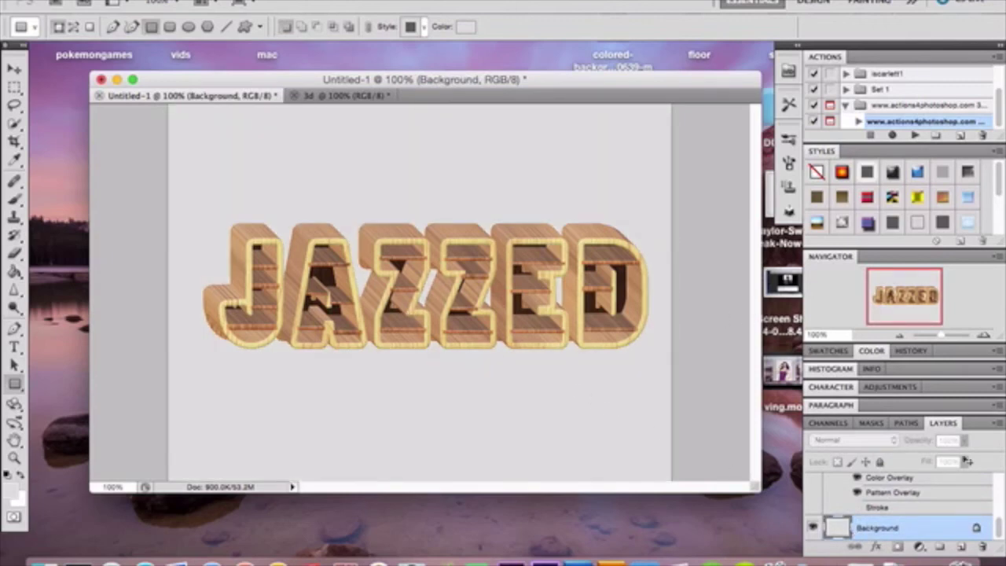
scroll(917, 507, up, 5)
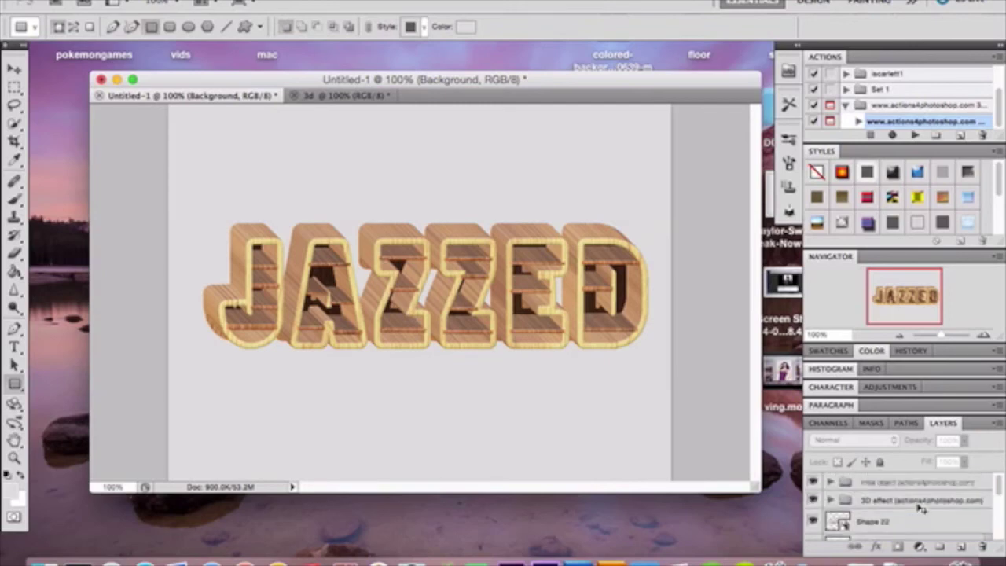
Open the recent file book.psd, choosing to update its text layers.
click(885, 483)
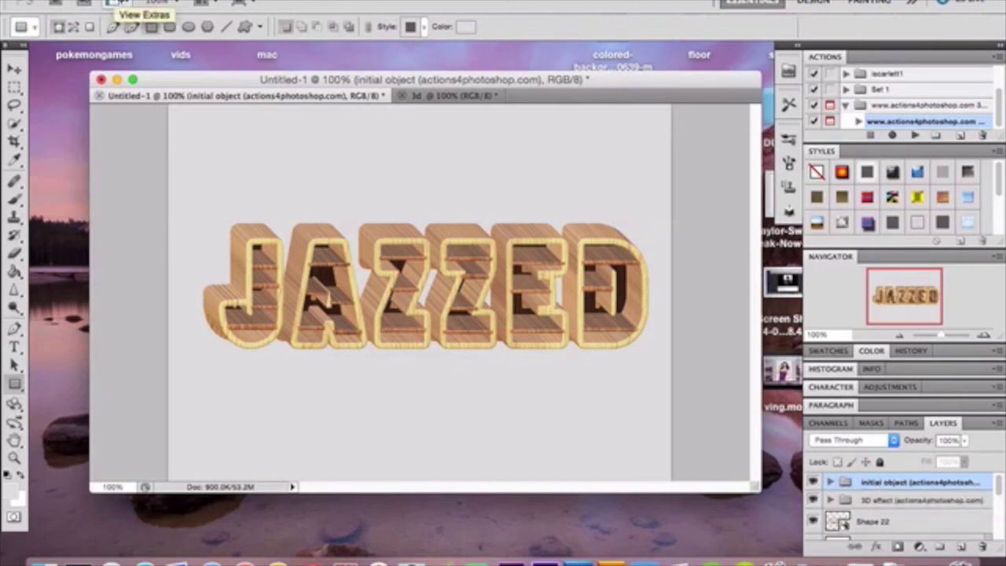
click(122, 0)
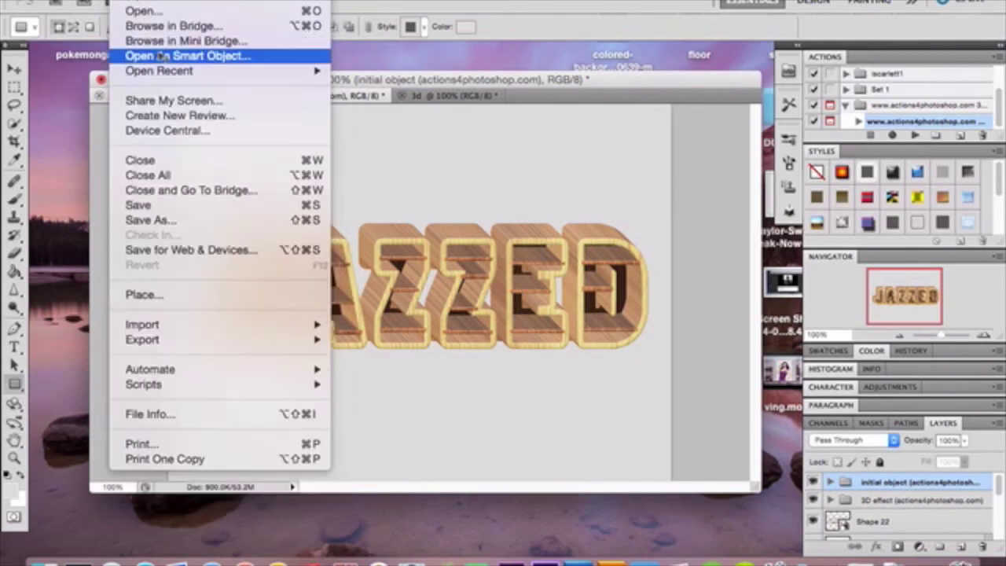
mouse_move(180, 75)
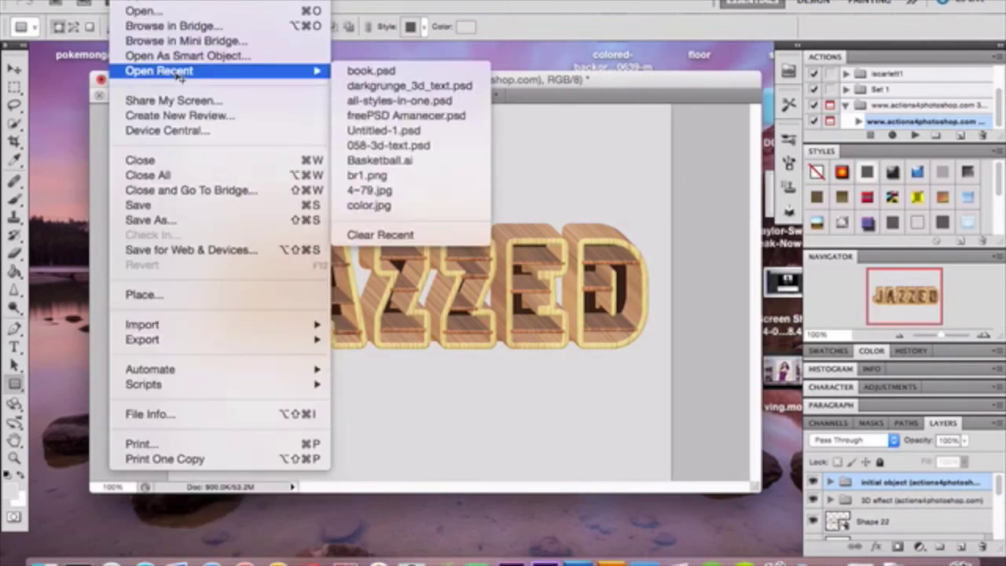
click(353, 72)
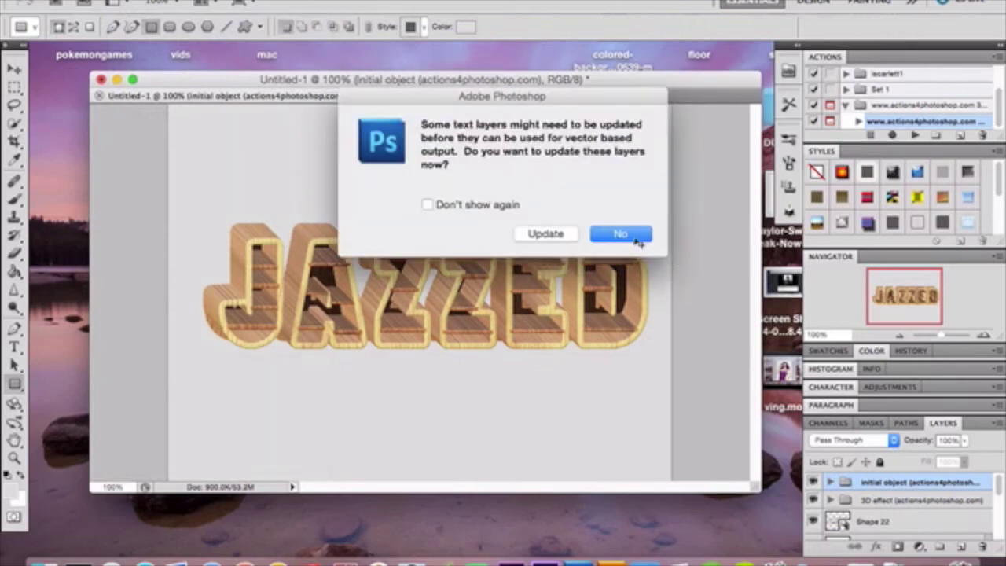
click(559, 238)
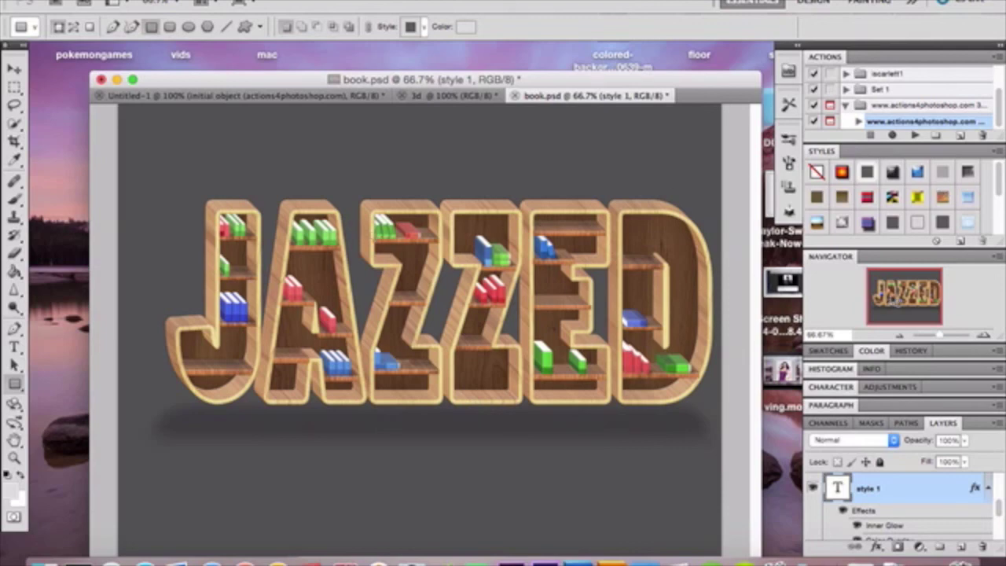
Examine the books, shelves and ground shadow of the JAZZED lettering in book.psd at 100% zoom.
click(986, 336)
scroll(325, 335, left, 5)
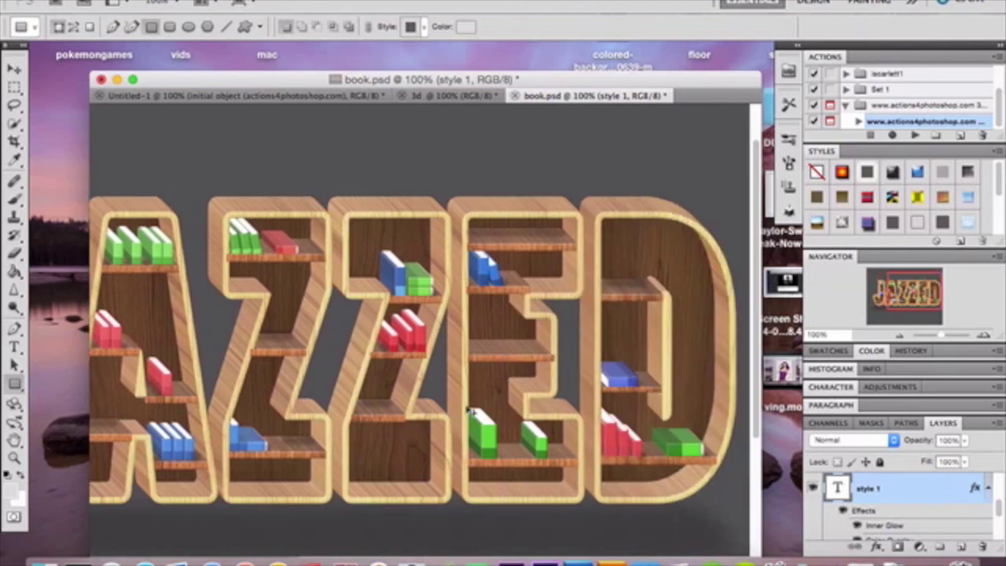
scroll(468, 411, down, 5)
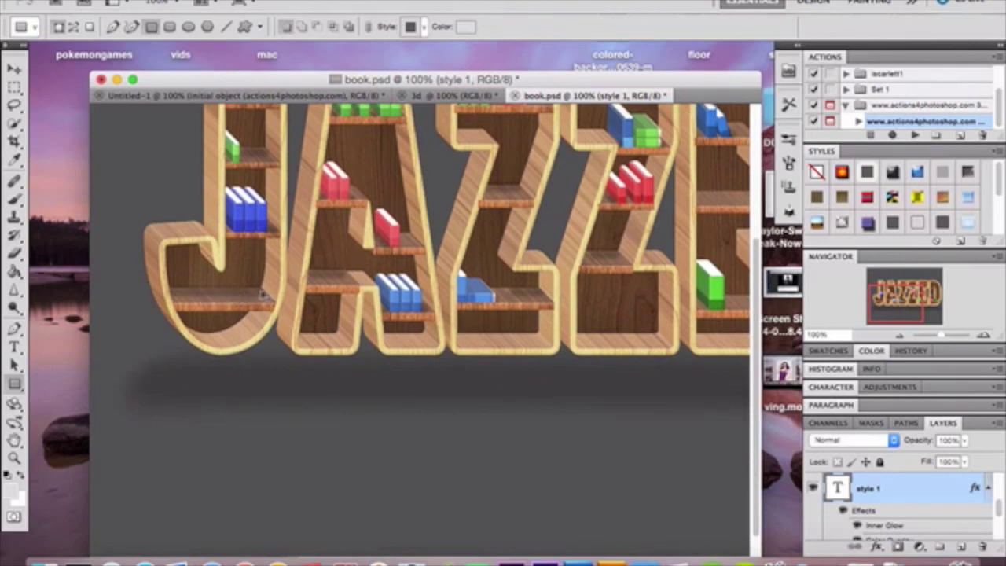
scroll(554, 228, up, 6)
click(899, 337)
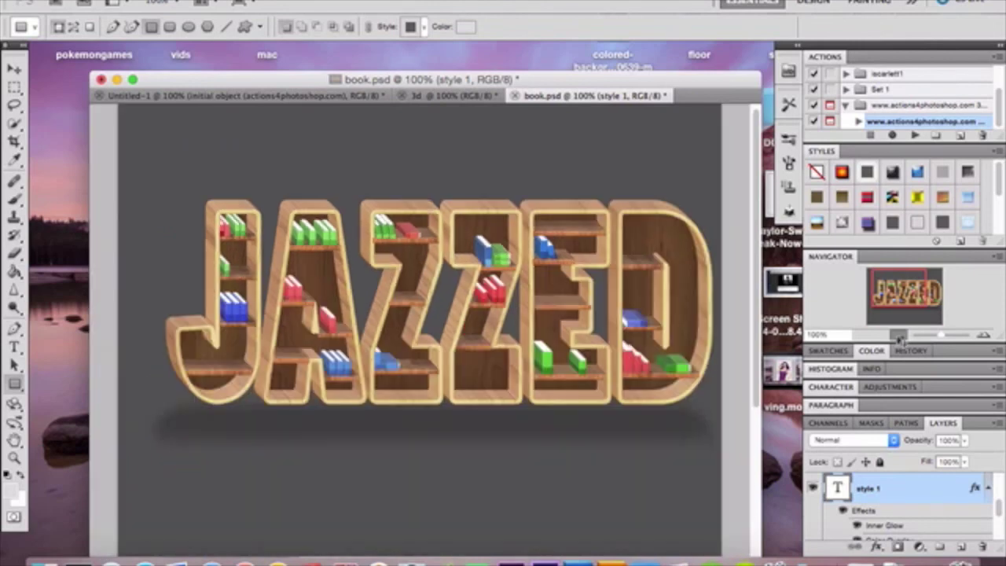